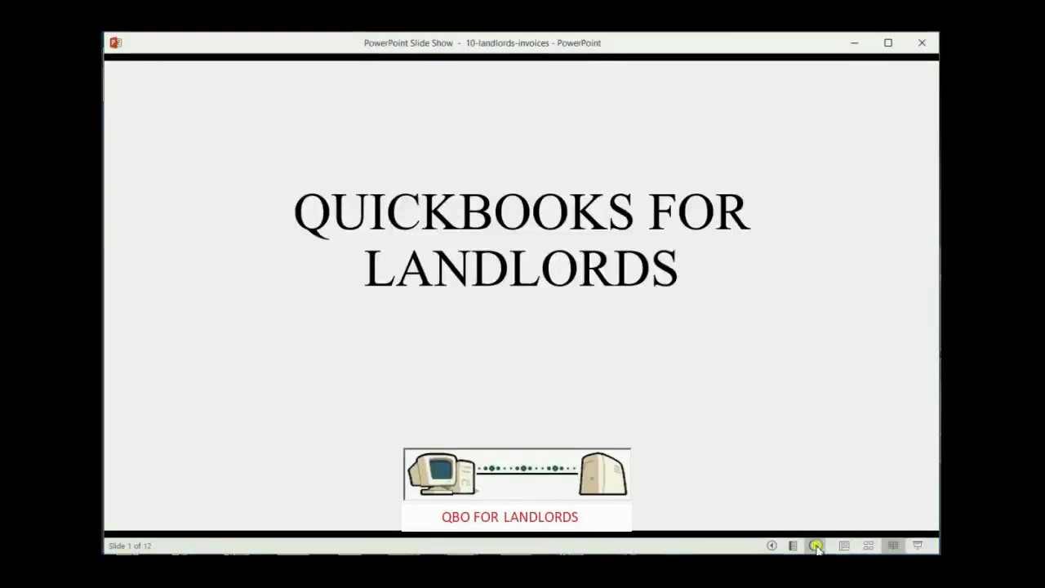
Step: Play the title slide's builds, revealing the Recording Rent Earned subtitle and the following line
left_click(812, 546)
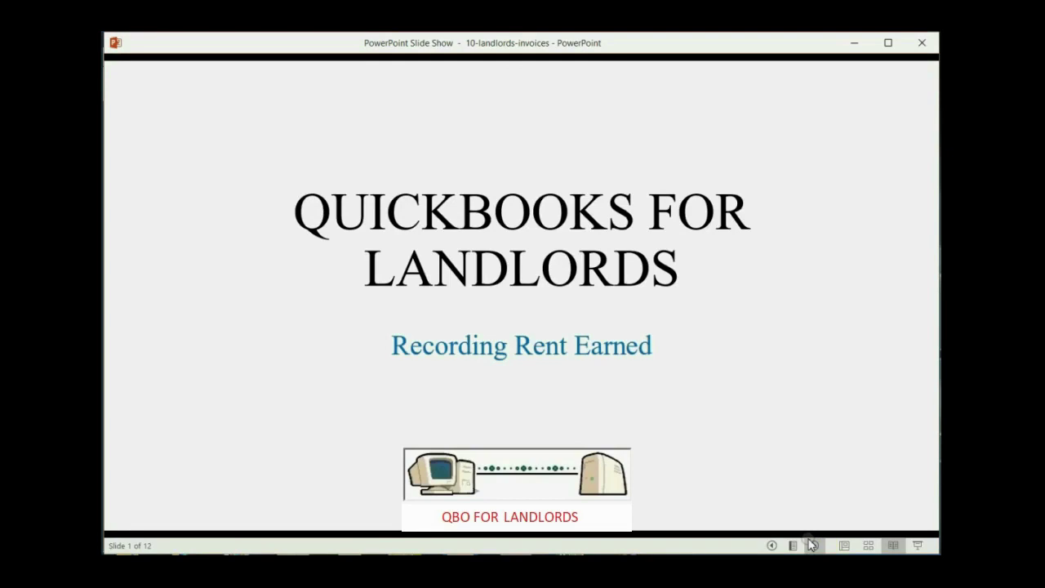
left_click(812, 545)
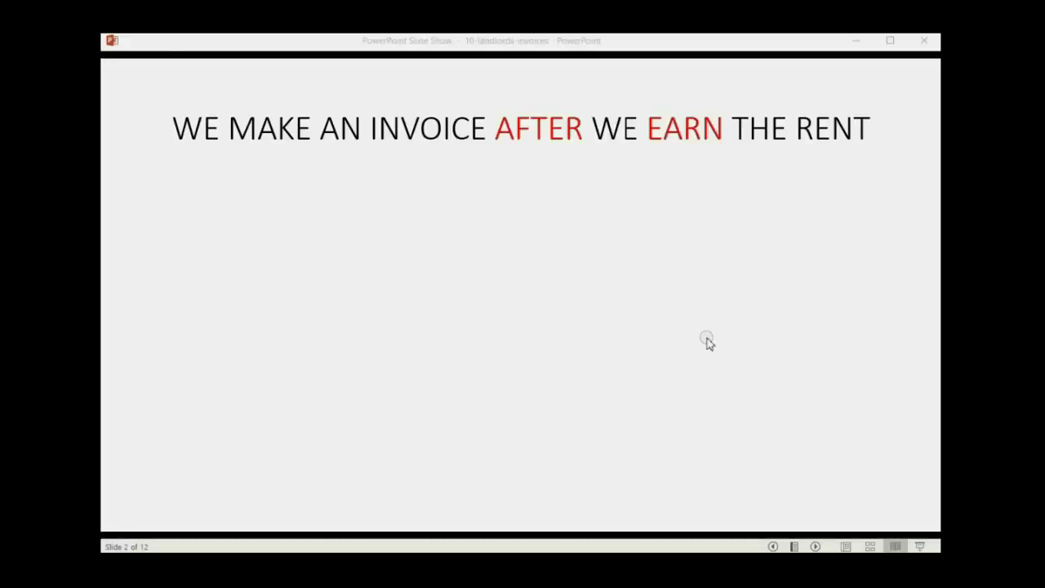
Step: Present the earned-income and Create Invoice builds (2 Functions, request for payment), reaching slide 5
left_click(707, 343)
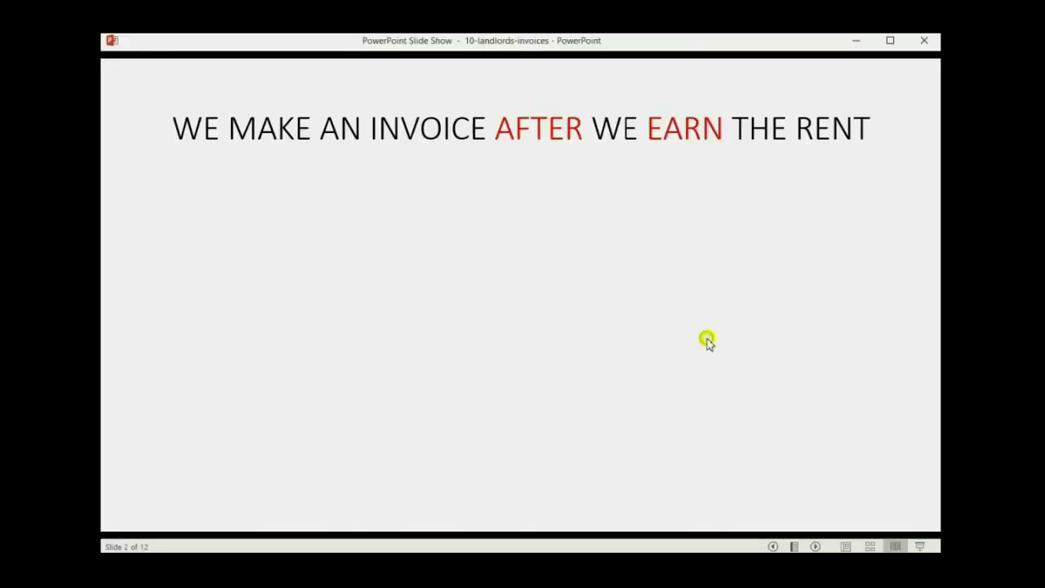
left_click(707, 343)
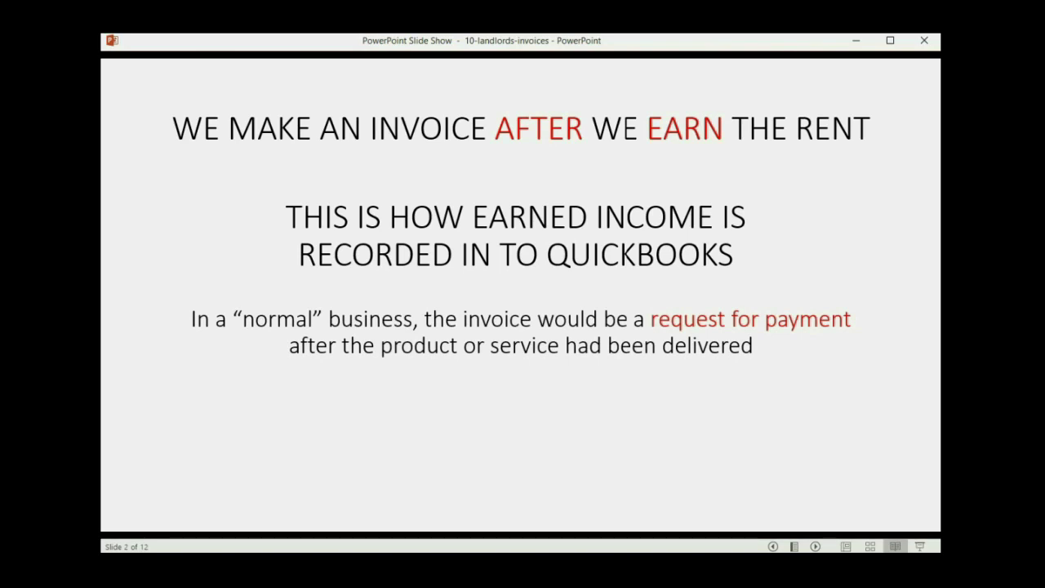
key("Right")
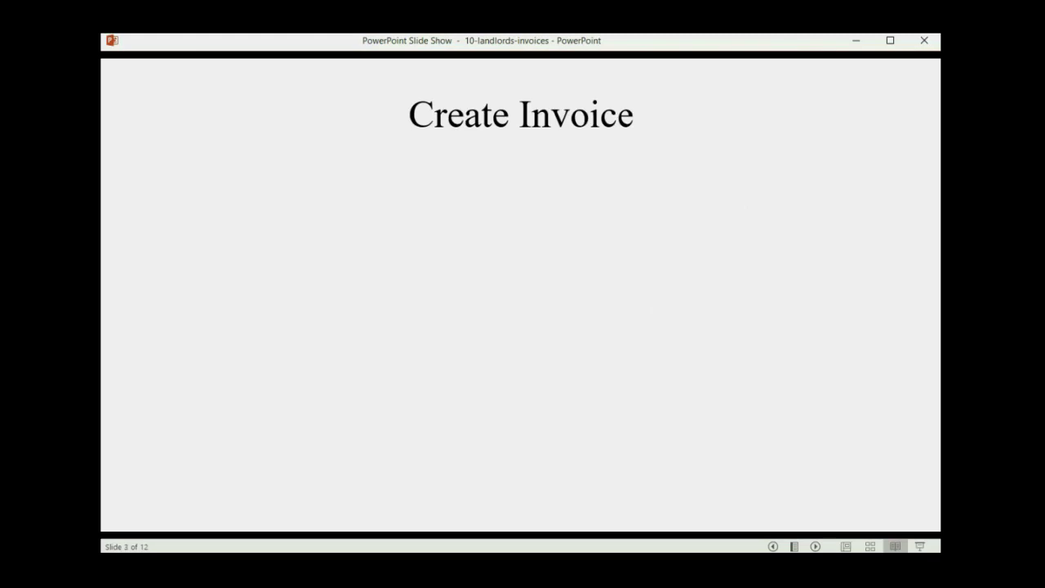
key("Right")
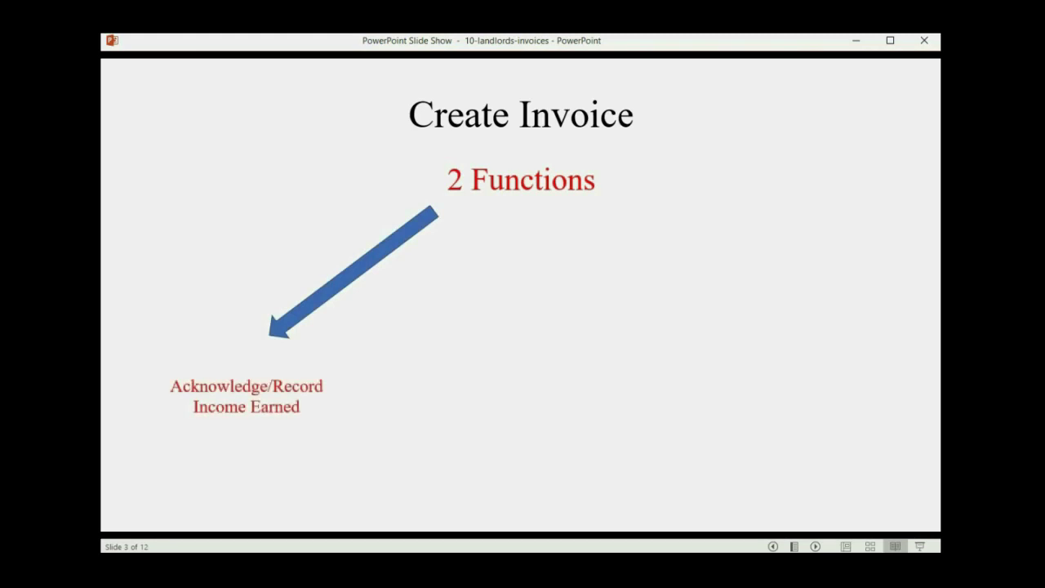
key("Right")
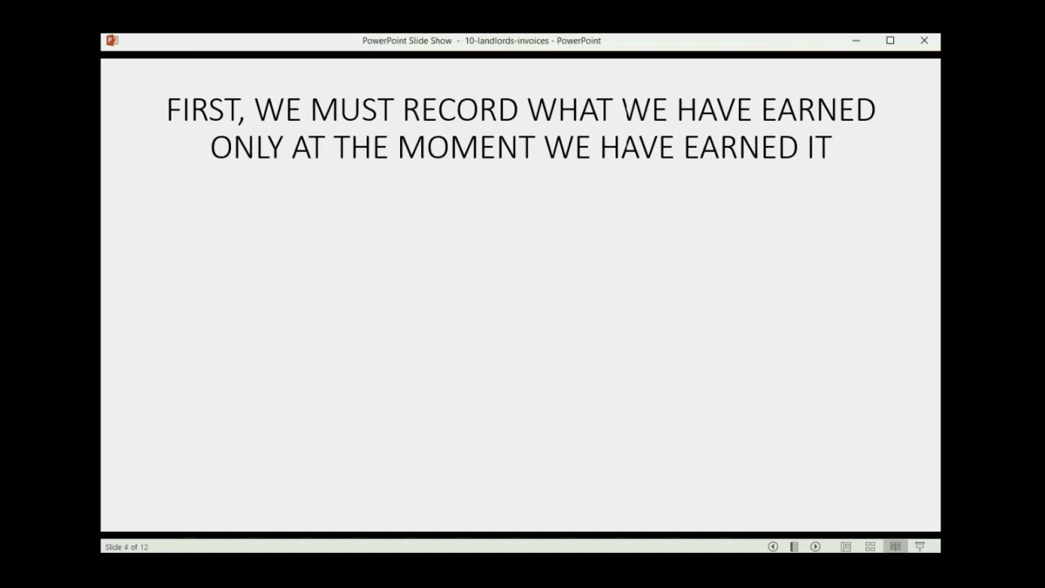
key("Right")
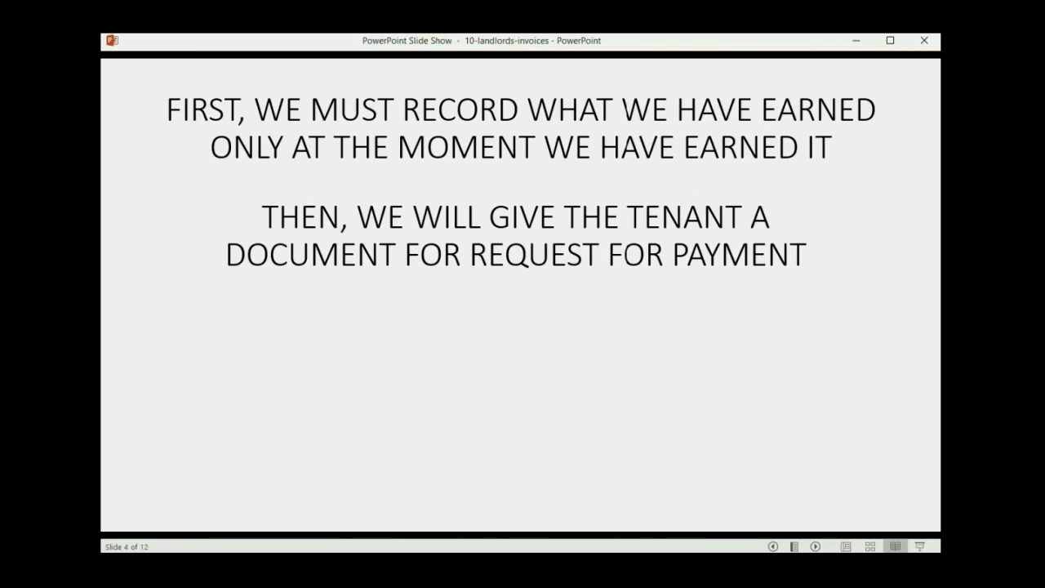
key("Right")
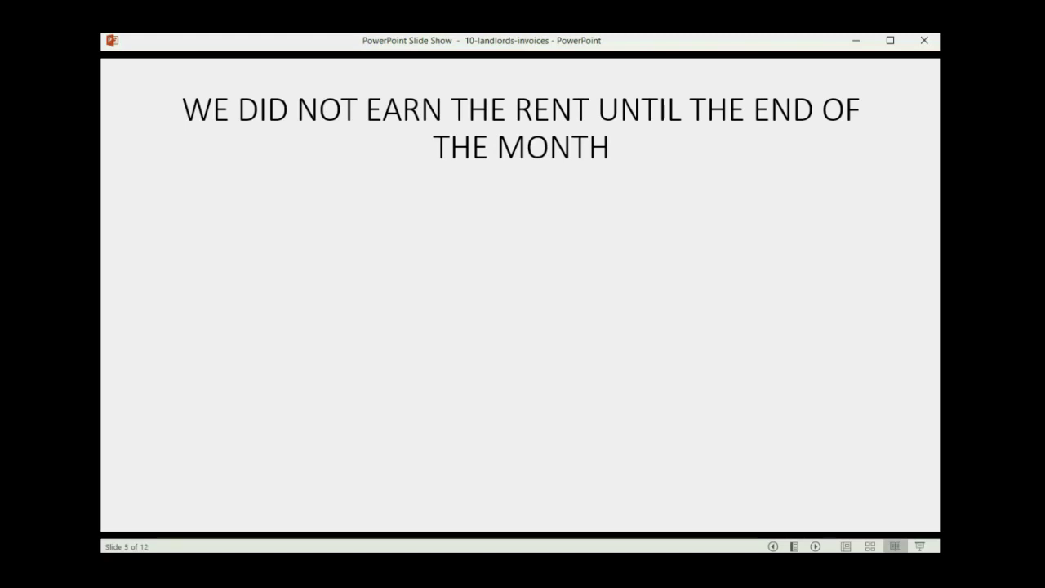
Step: Reveal the invoice-date rule and the Rental Income Earned and Unearned Rental Income headings with arrows
key("Right")
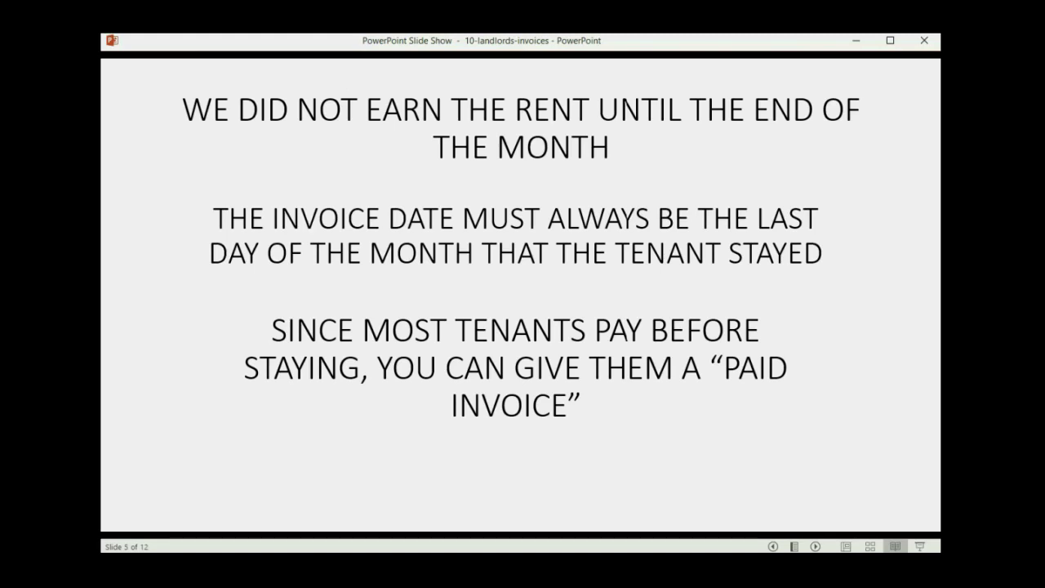
key("Right")
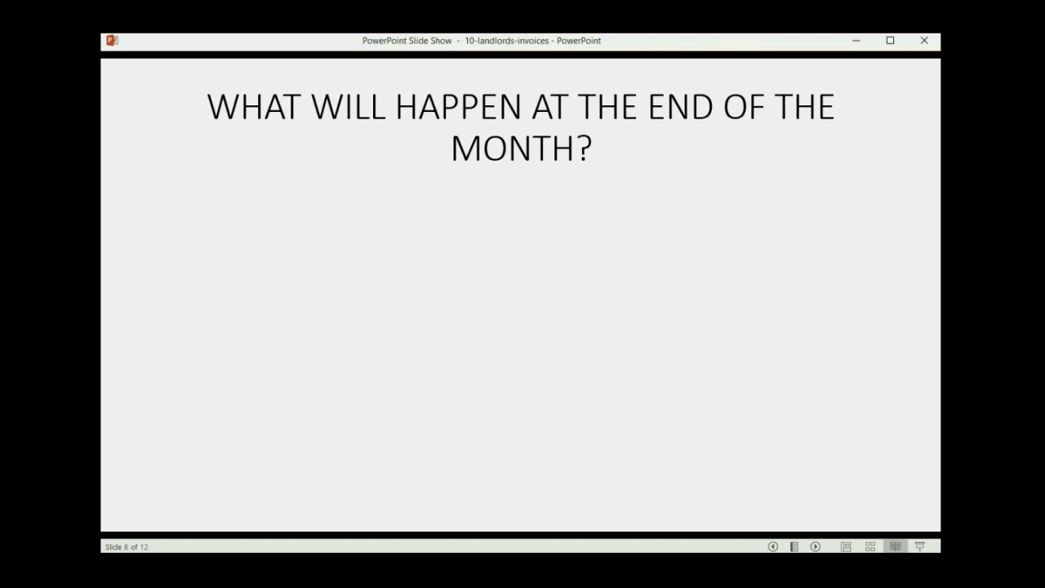
key("Right")
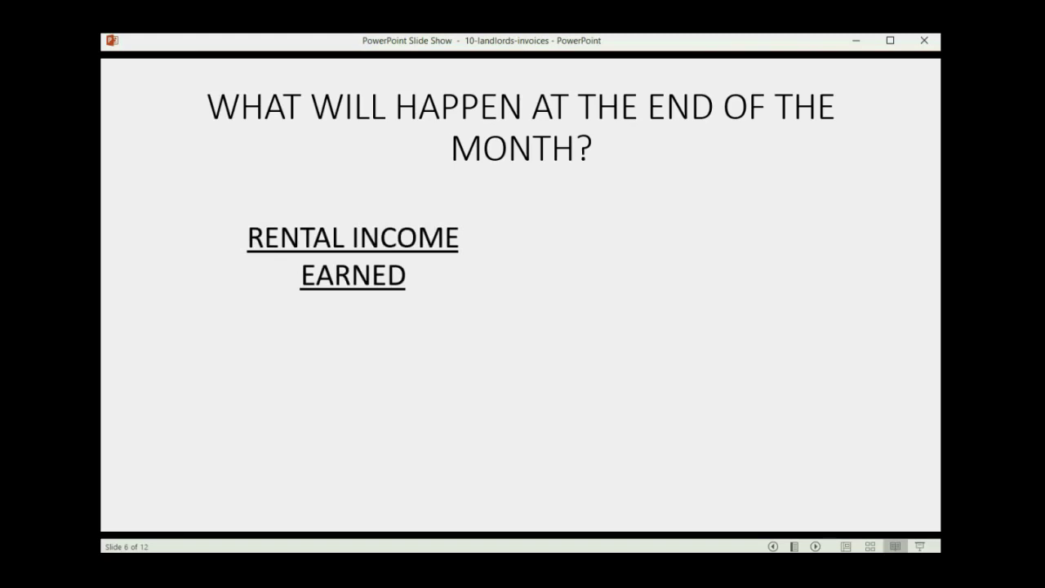
key("Right")
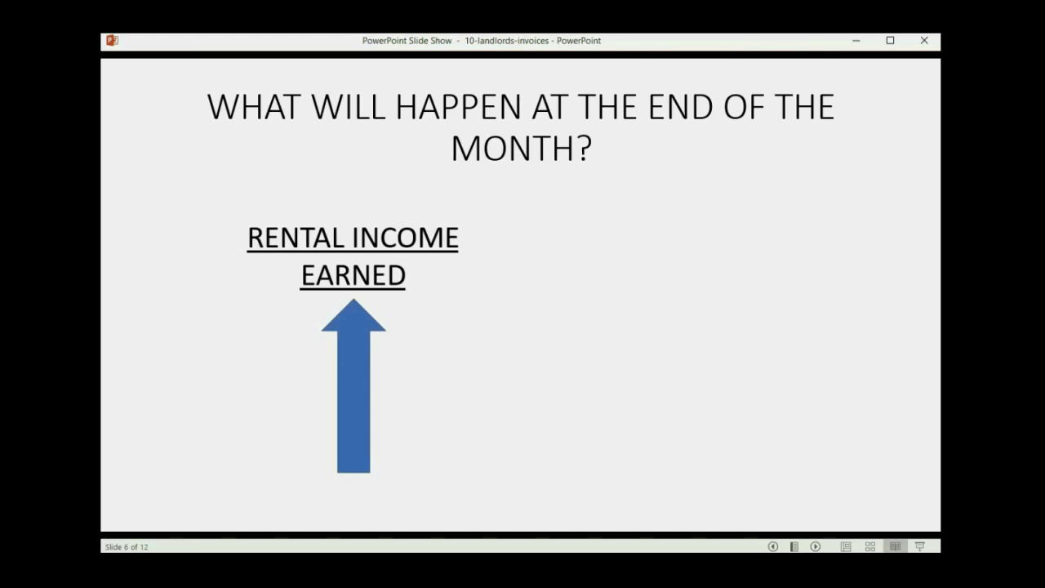
key("Right")
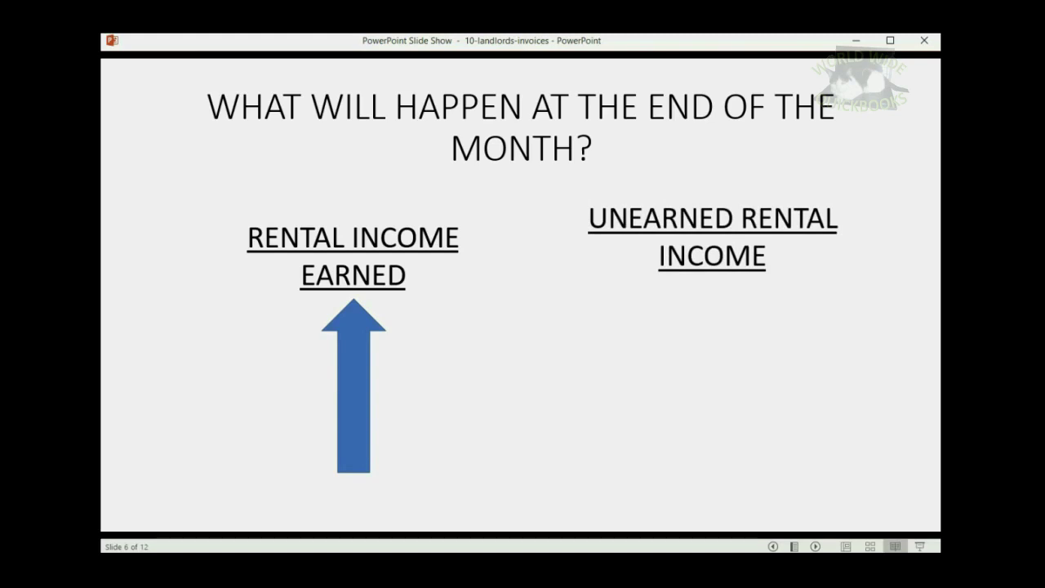
key("Right")
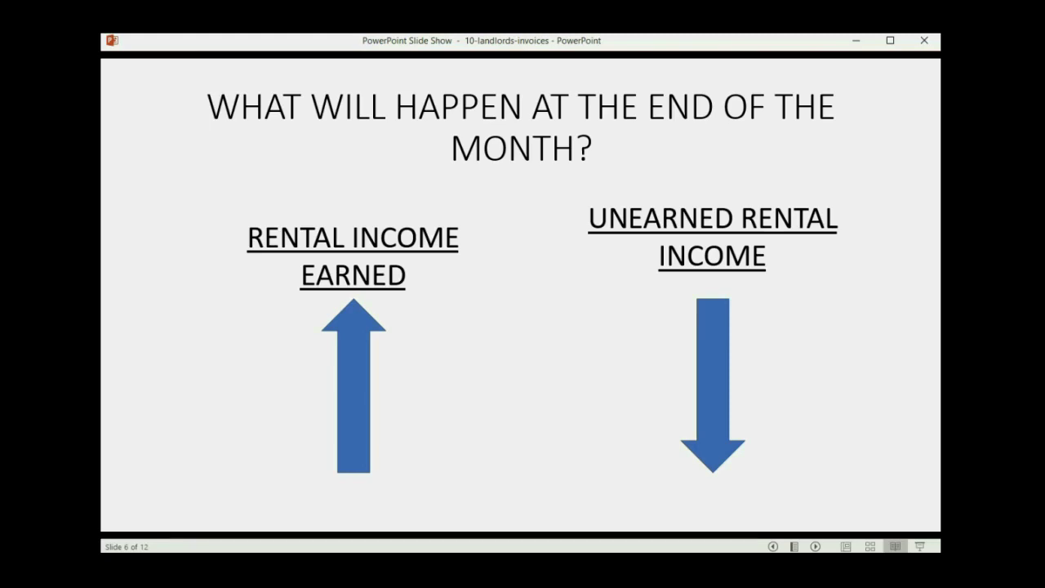
key("Right")
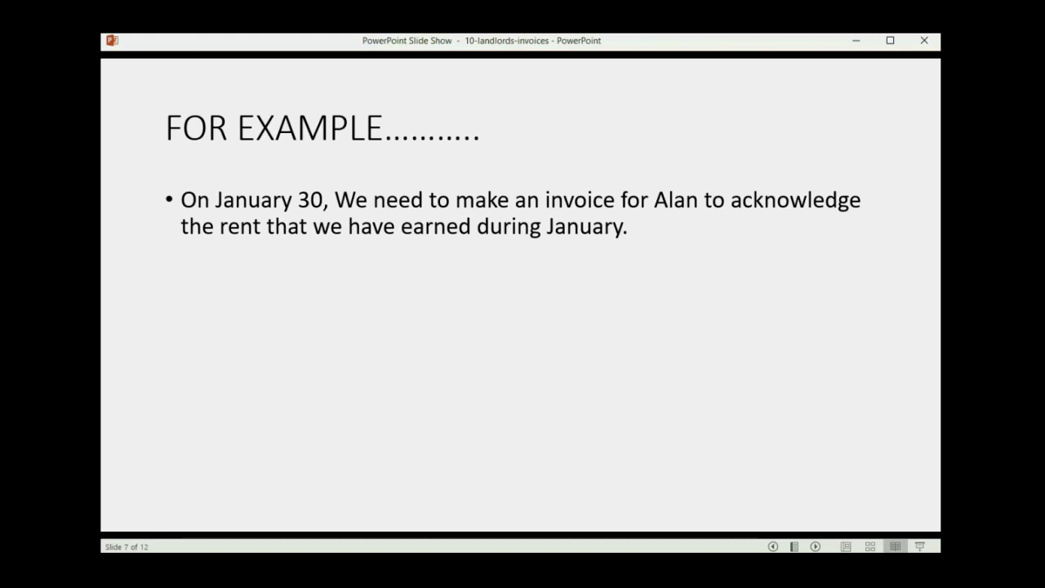
Step: Show the $2,000 per month reminder and step through the Trial Balance slides to the rental income credit
key("Right")
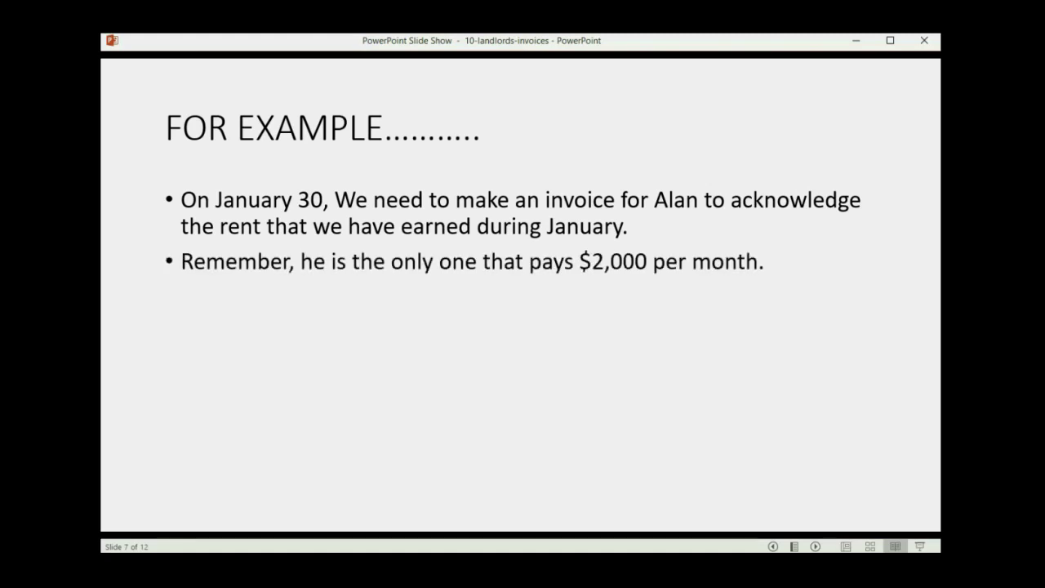
key("Right")
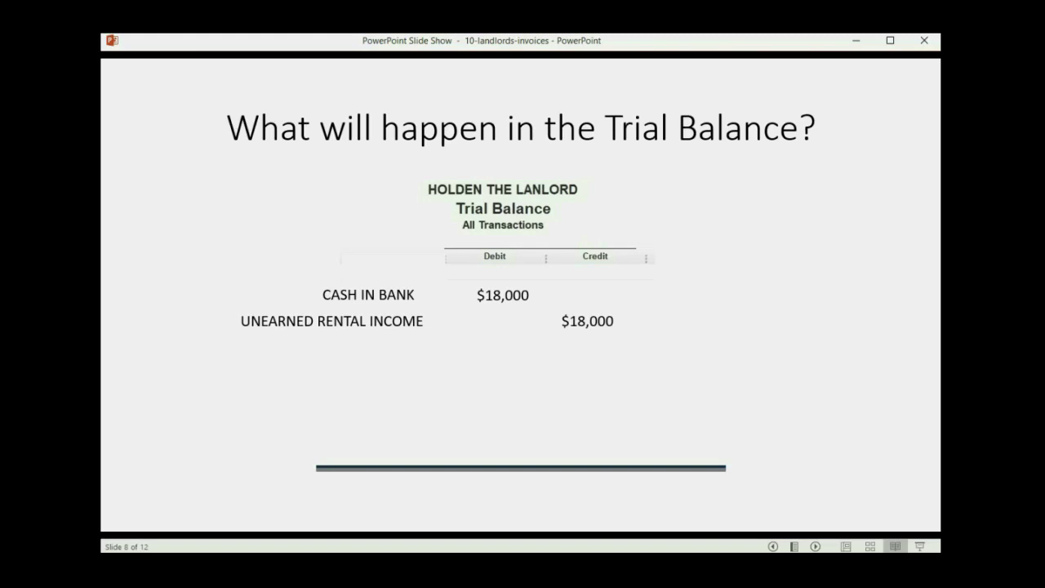
key("Right")
key("Right")
key("Right")
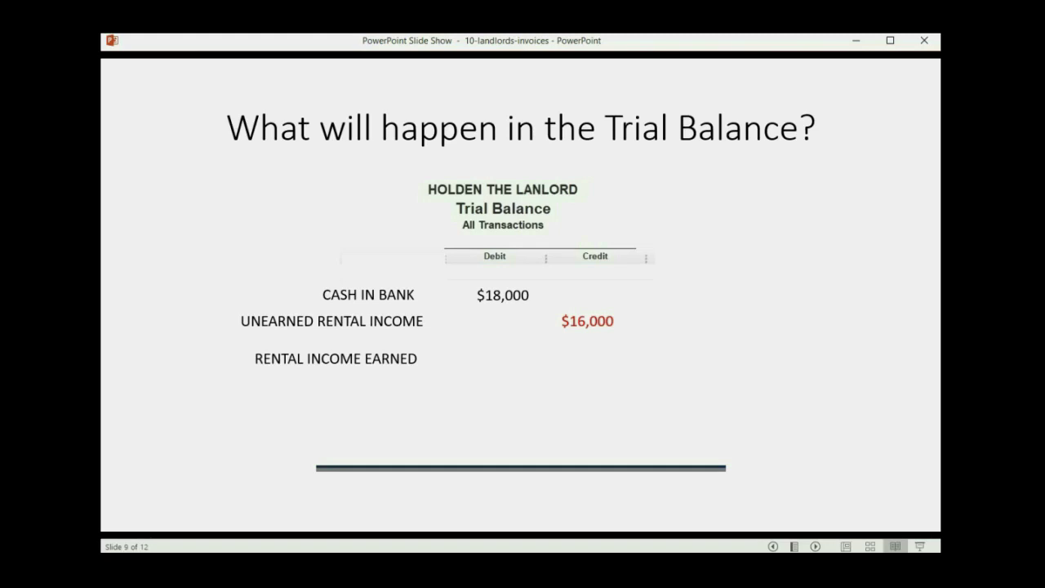
key("Right")
key("Right")
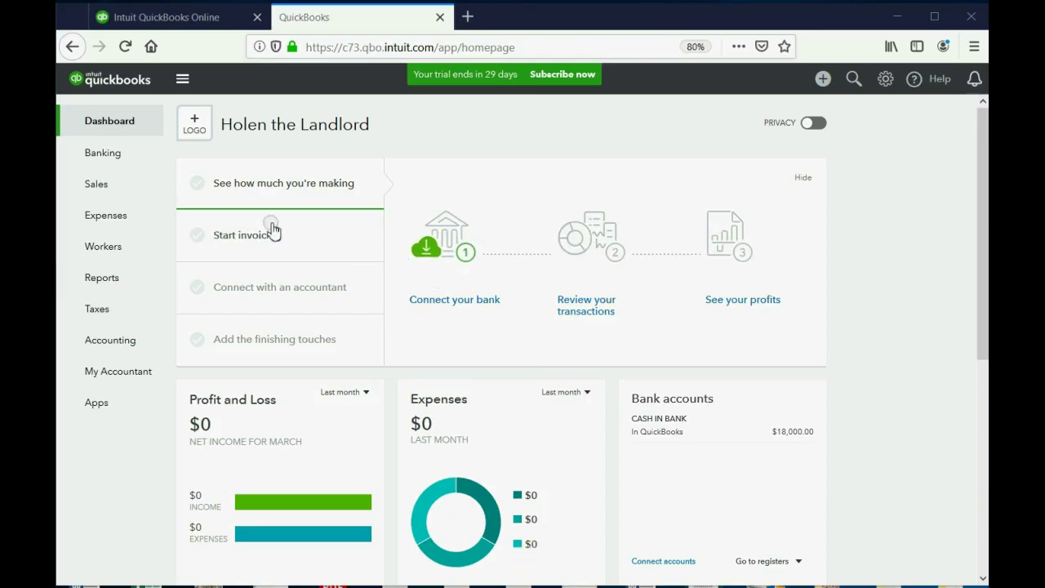
left_click(820, 81)
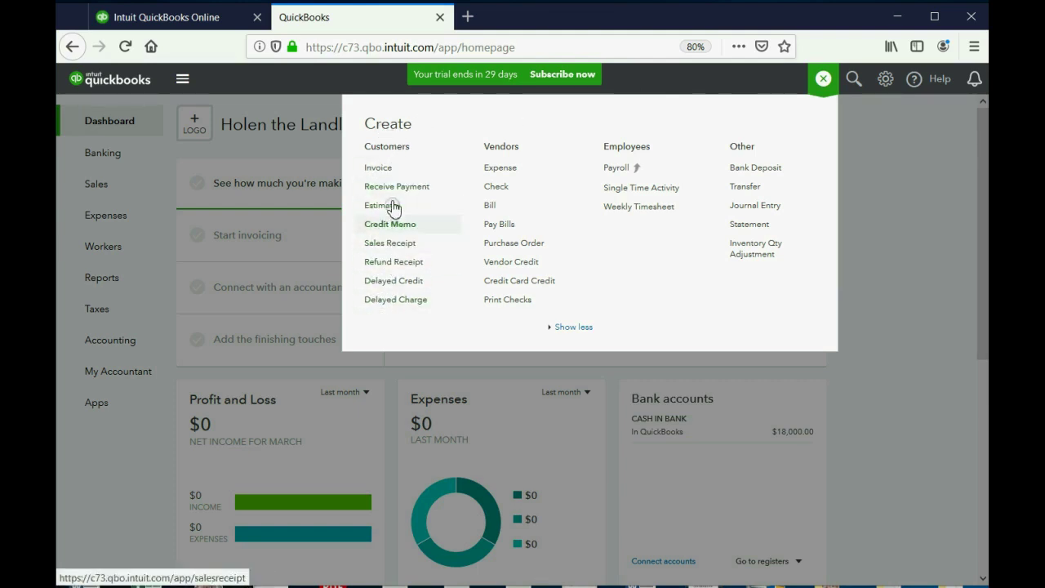
left_click(376, 168)
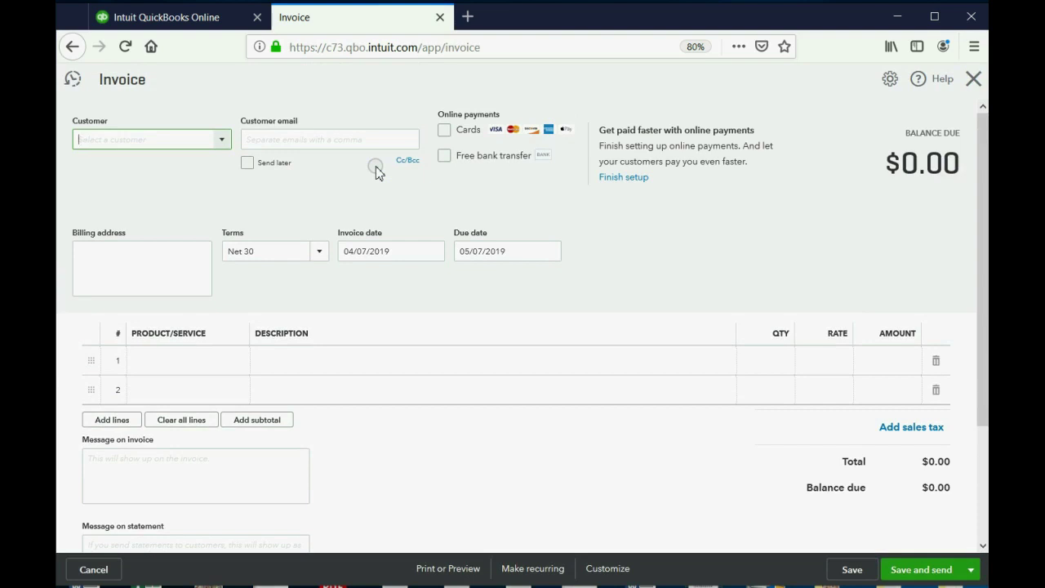
left_click(222, 144)
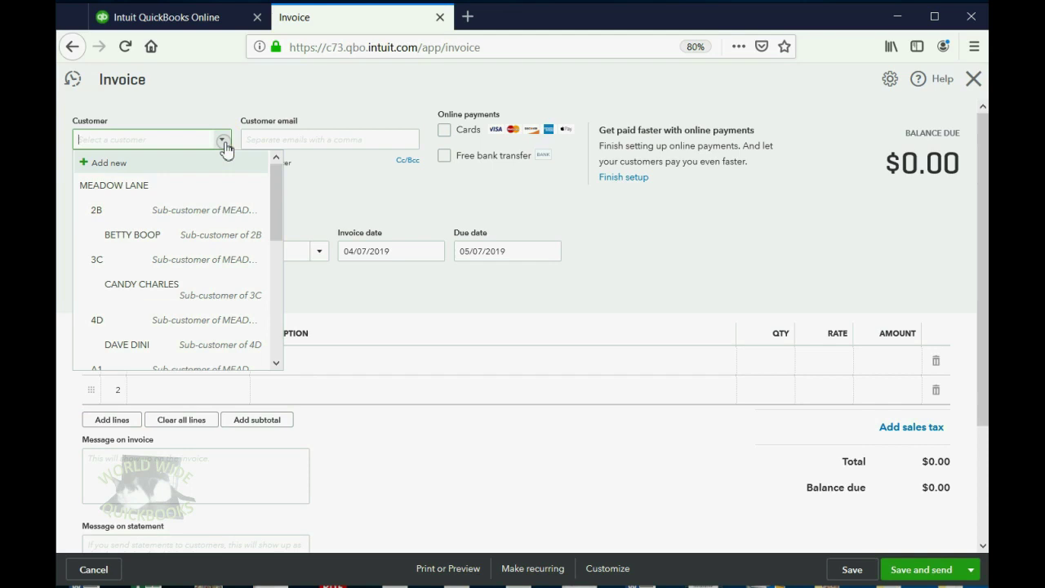
scroll(222, 205, "down", 4)
scroll(219, 205, "down", 1)
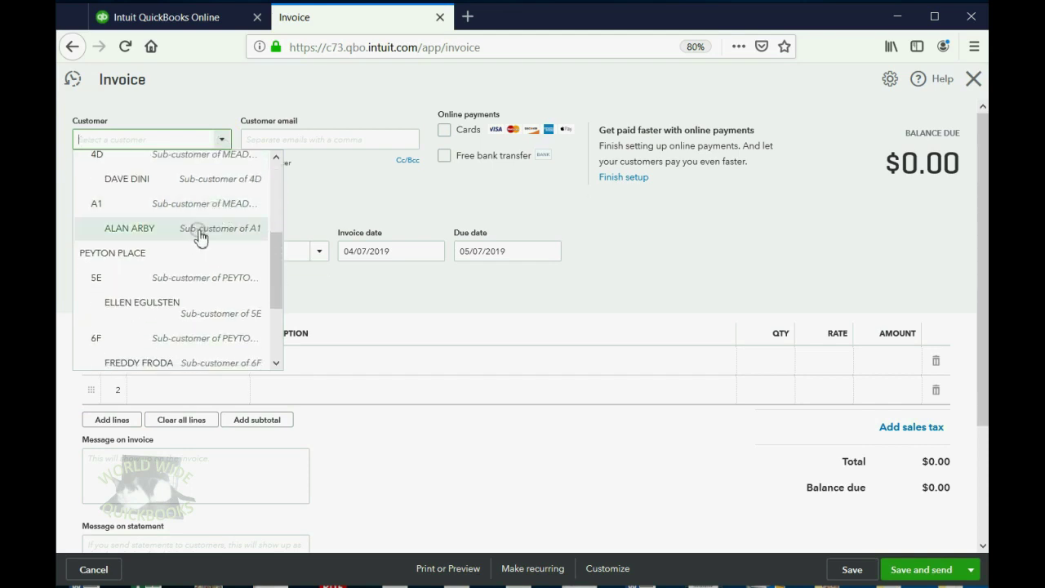
double_click(202, 234)
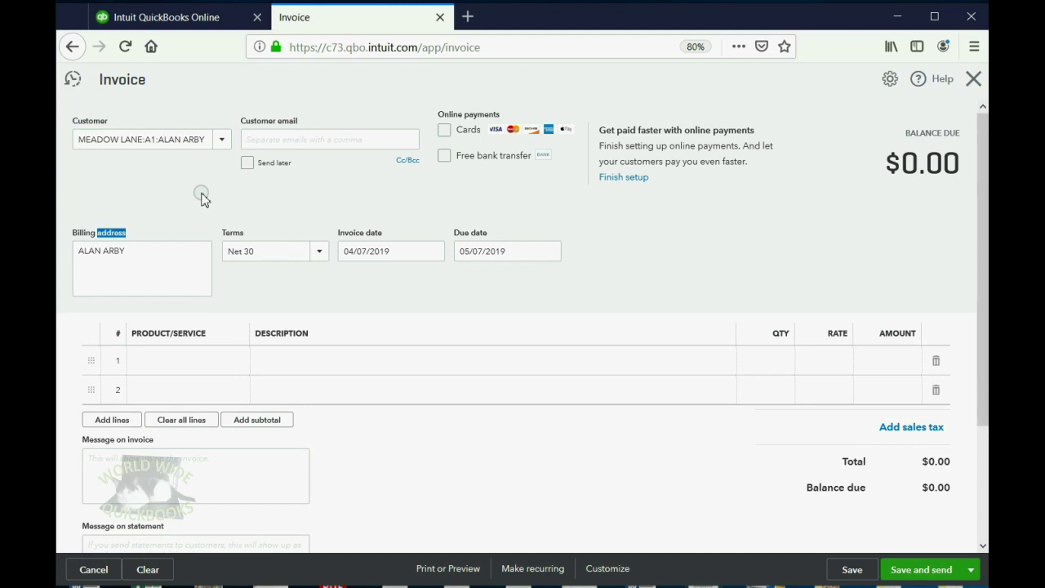
Step: Set the invoice date to January 31, 2019
left_click(431, 253)
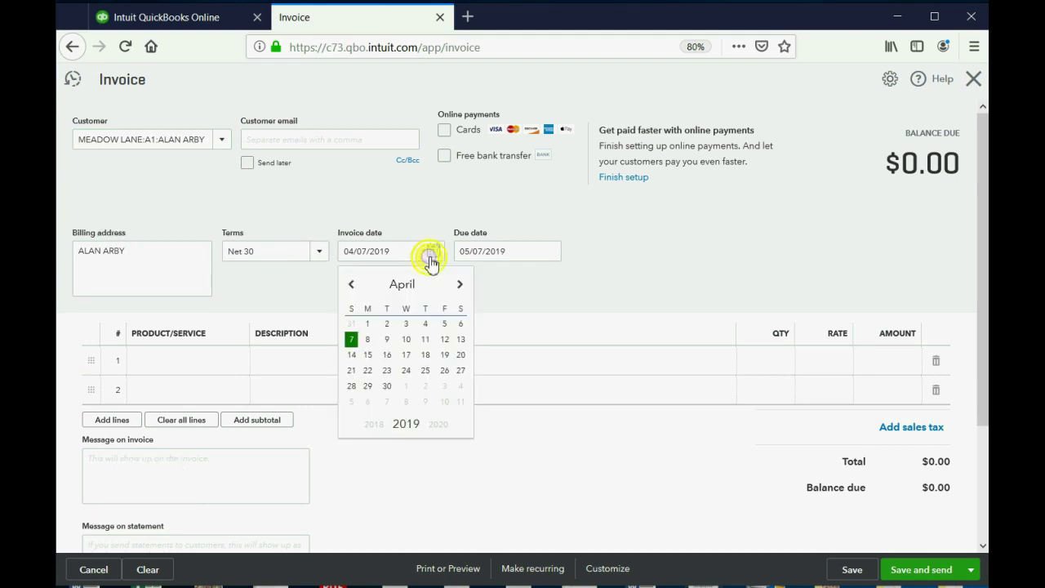
left_click(355, 288)
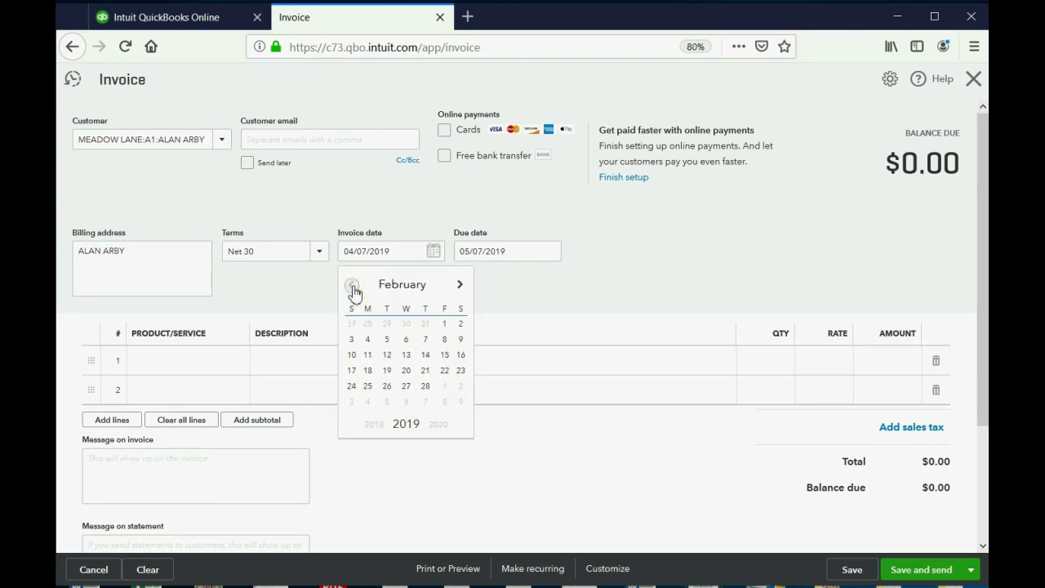
left_click(355, 287)
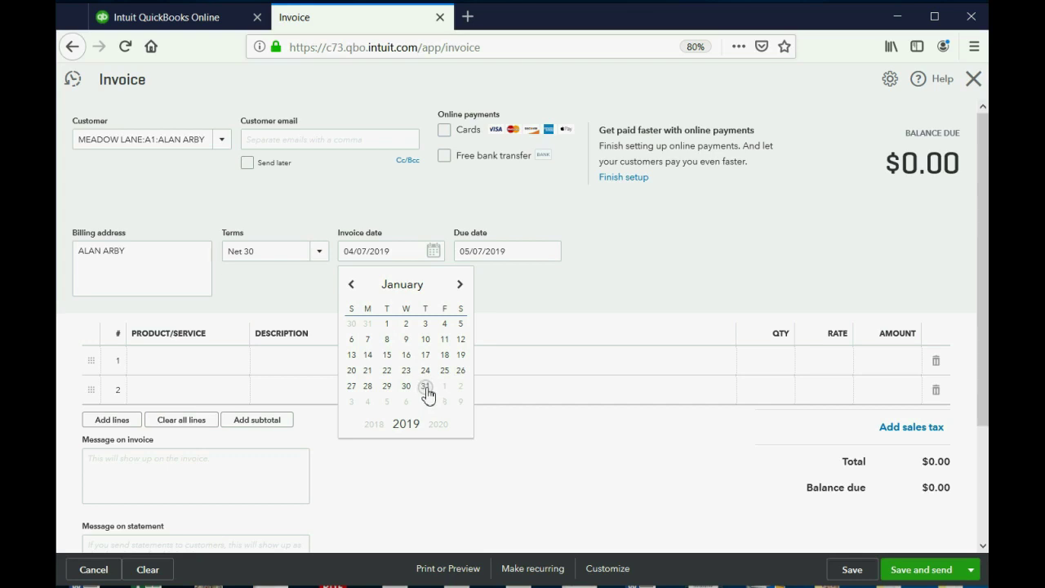
left_click(426, 386)
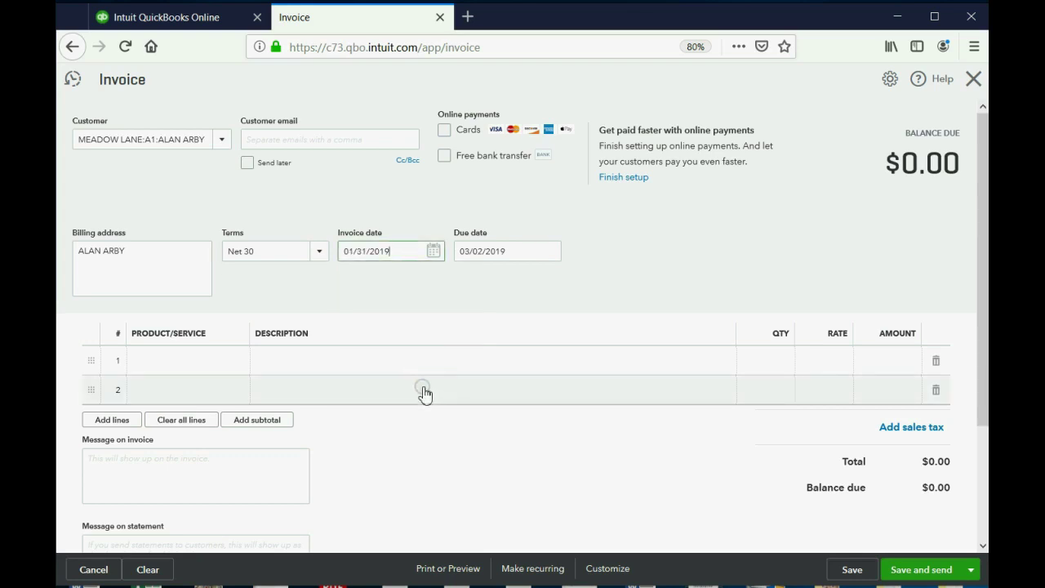
left_click(193, 360)
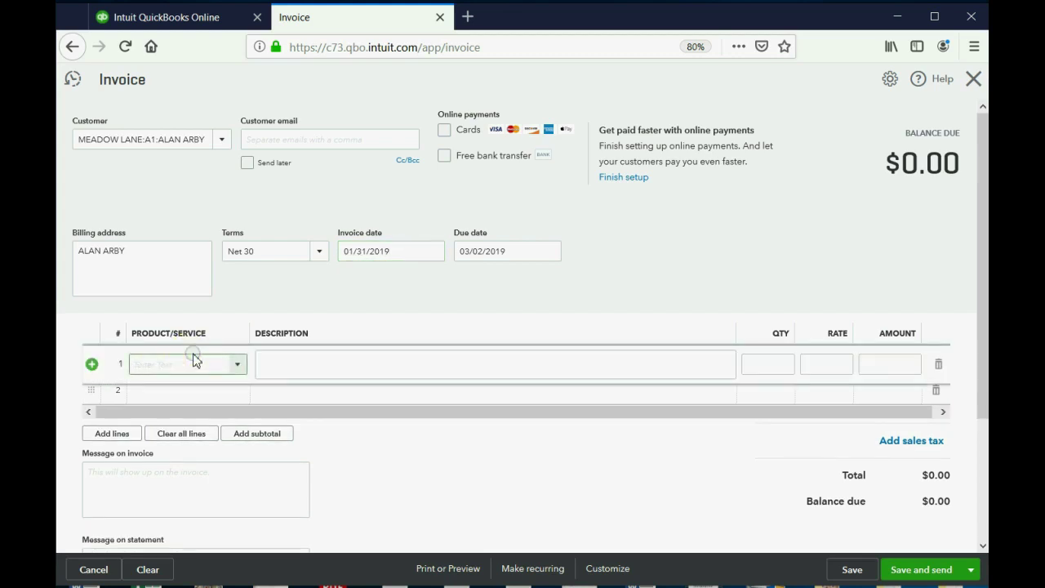
left_click(228, 355)
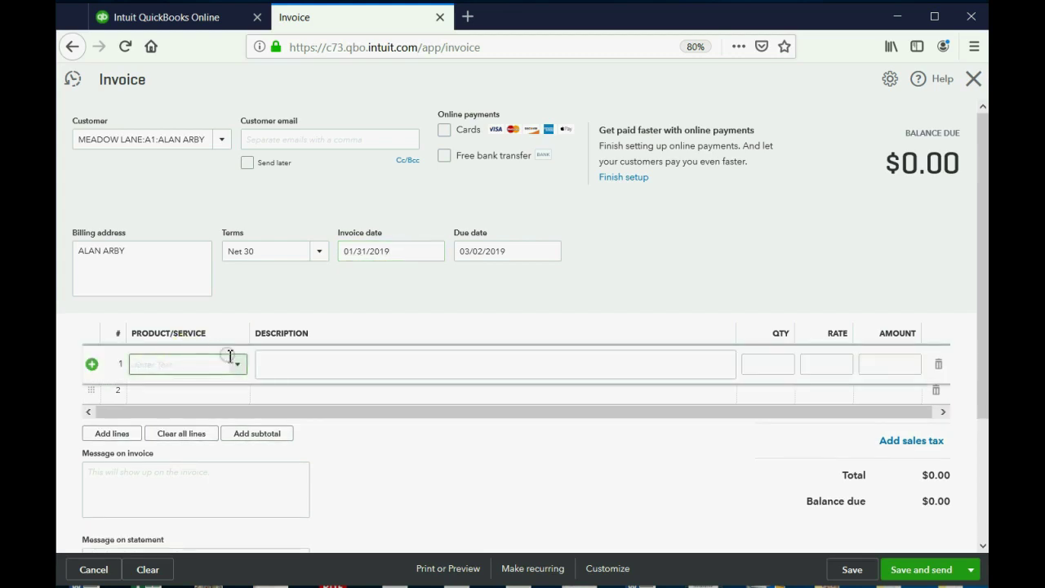
left_click(237, 365)
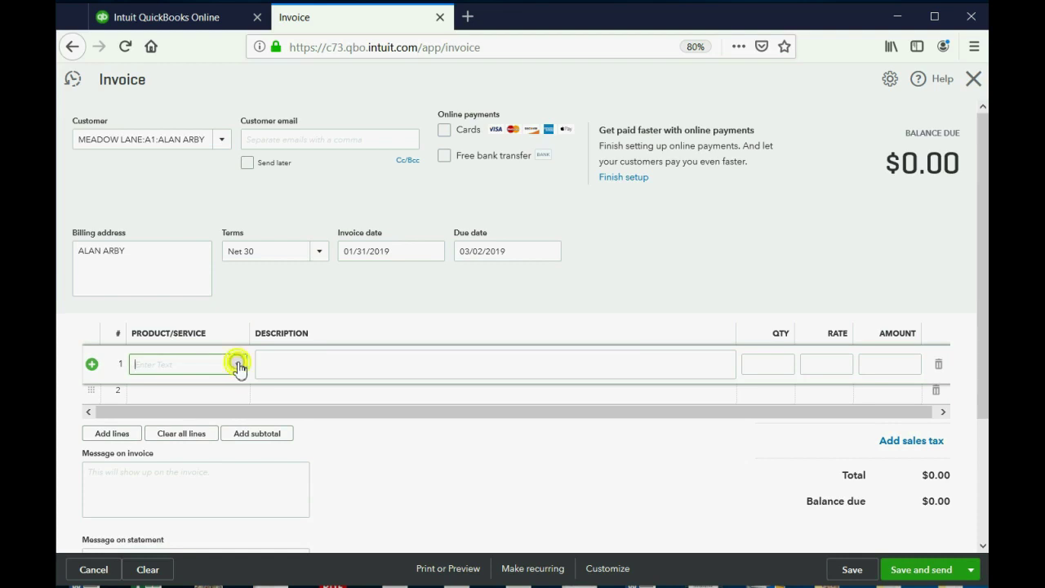
left_click(215, 442)
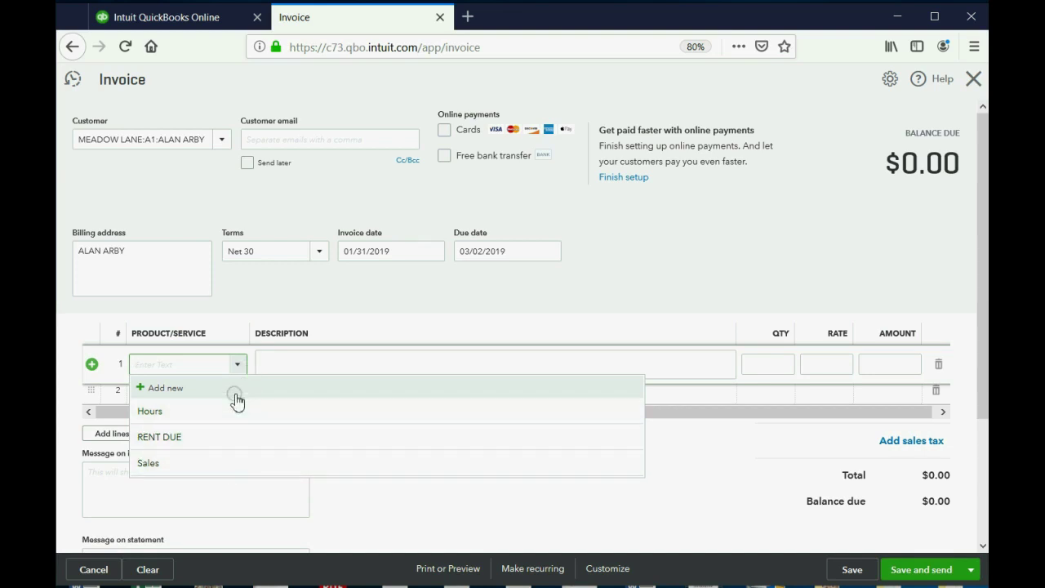
left_click(220, 438)
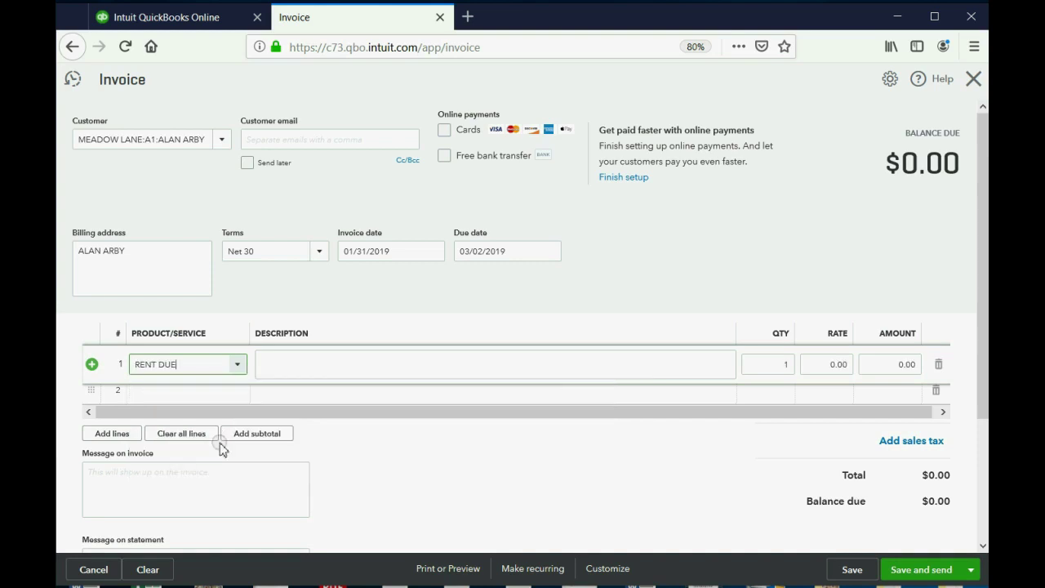
left_click(902, 364)
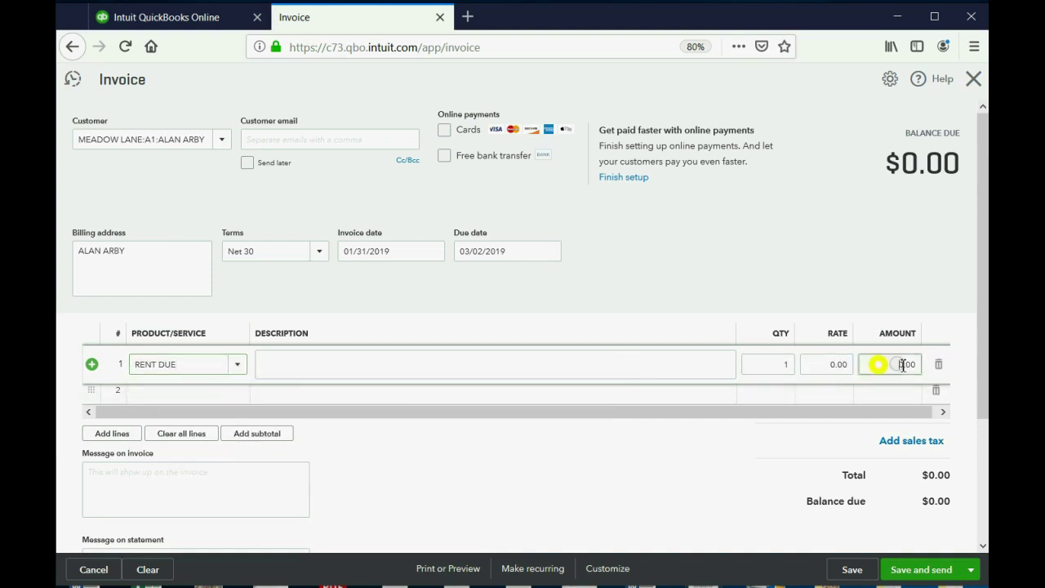
type("2")
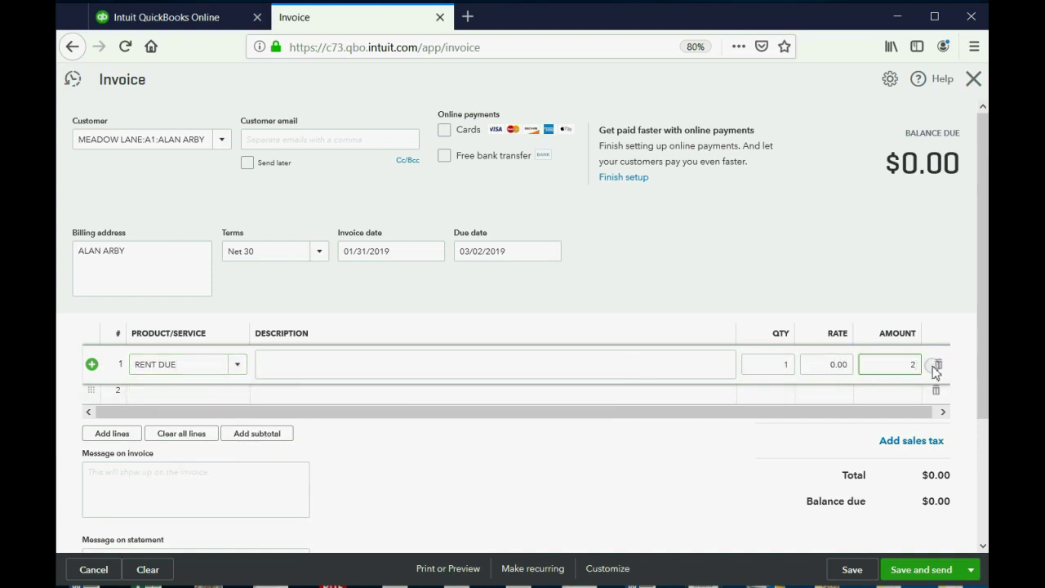
type(",000")
key("Tab")
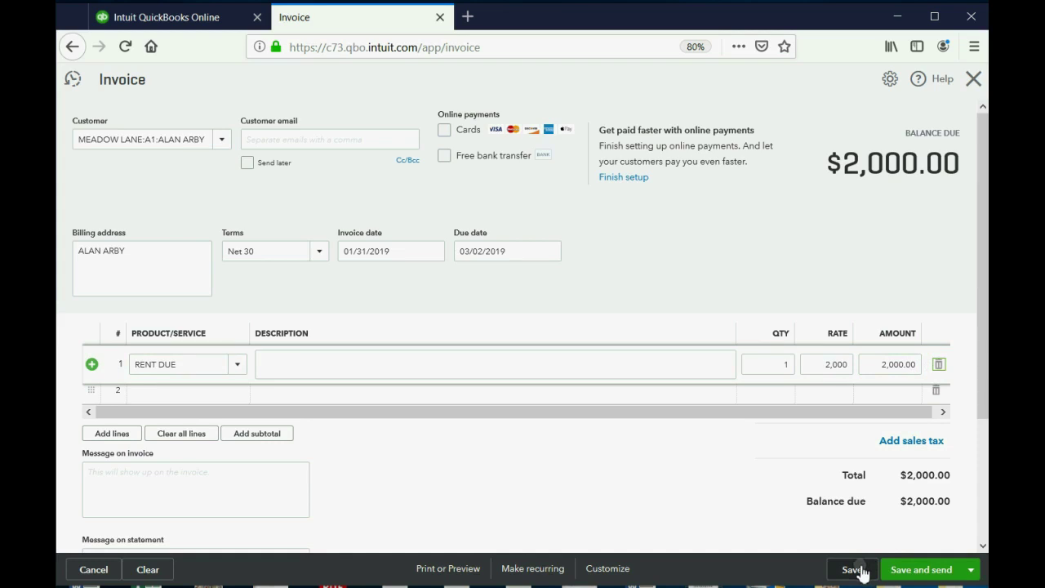
Step: Save invoice 1001, hide the applied-credit message, and close the invoice
left_click(853, 570)
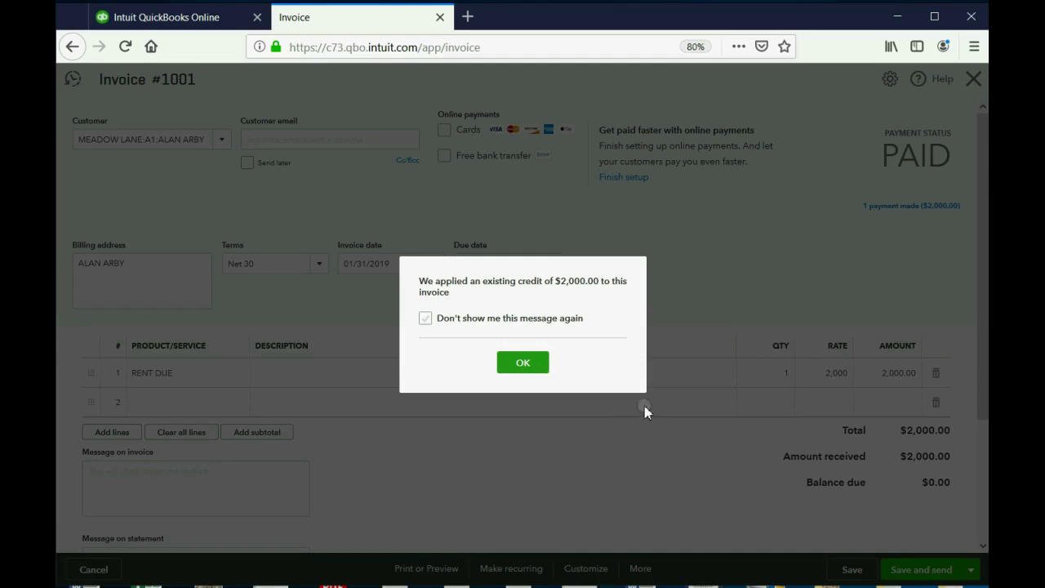
left_click(476, 319)
left_click(427, 319)
left_click(428, 321)
left_click(529, 364)
left_click(426, 319)
left_click(523, 365)
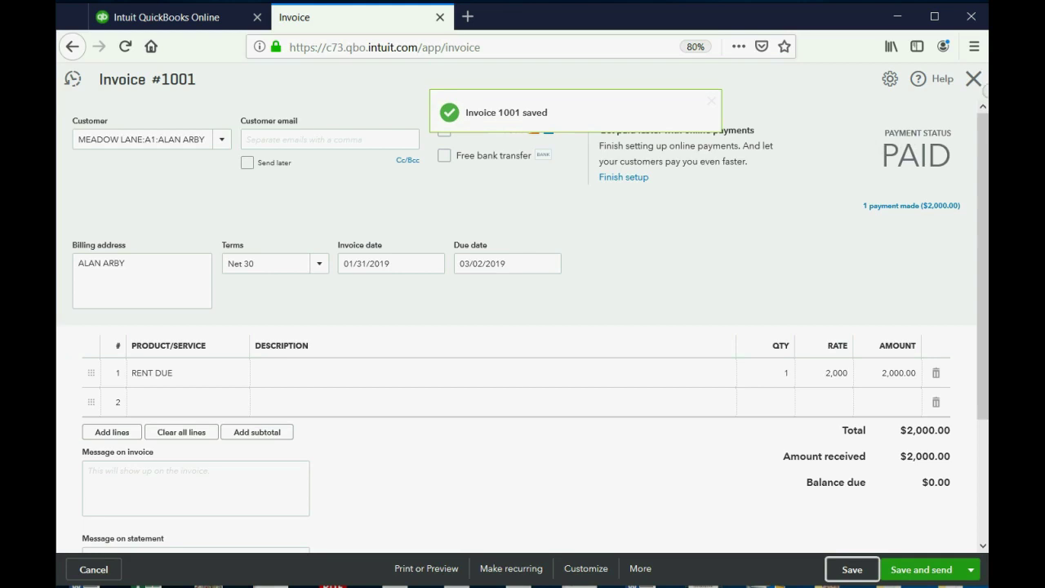
left_click(971, 79)
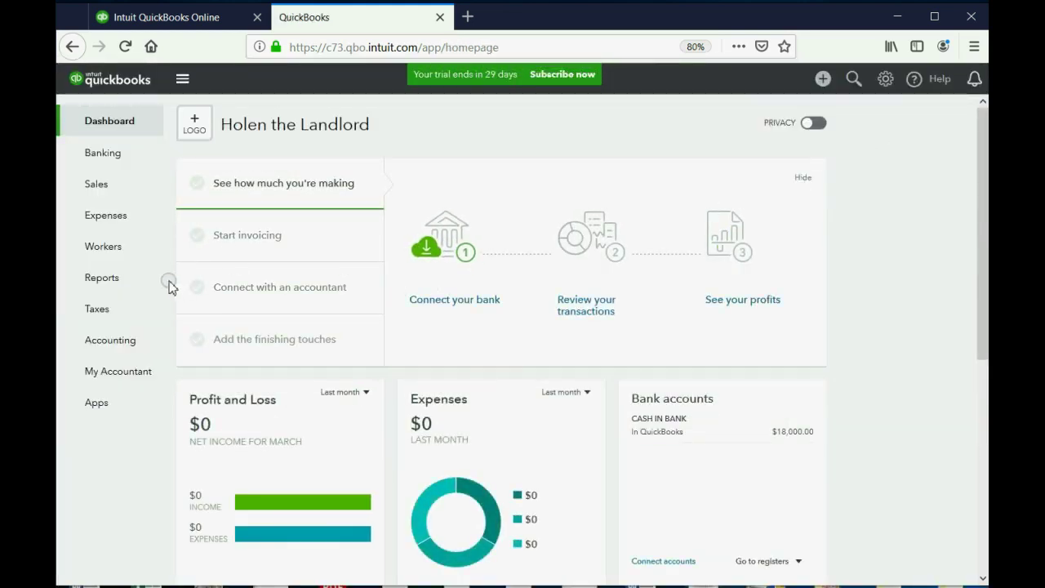
Step: Review the Trial Balance-All custom report's 2,000.00 rental income earned credit
left_click(103, 288)
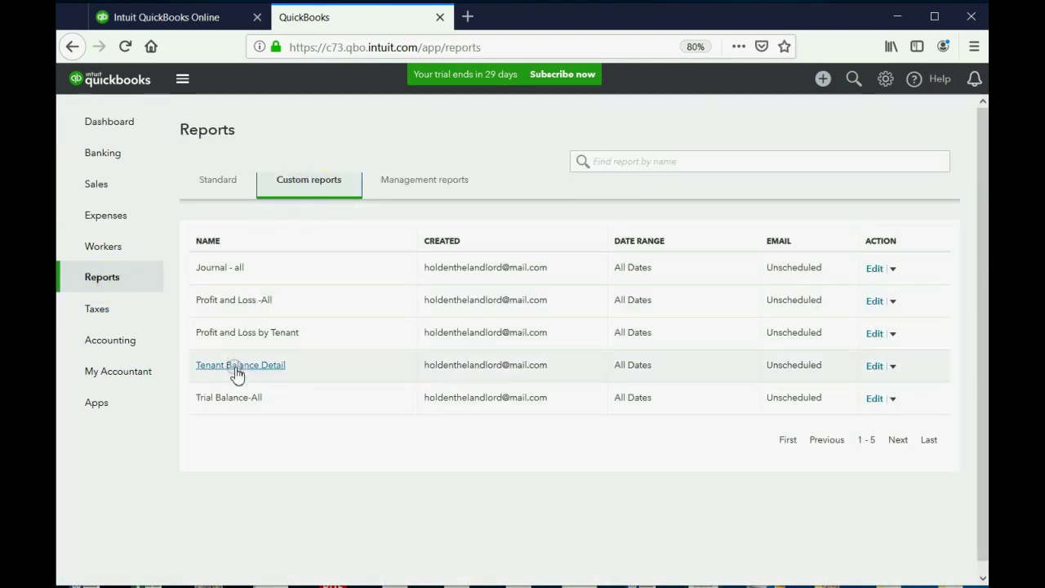
left_click(236, 398)
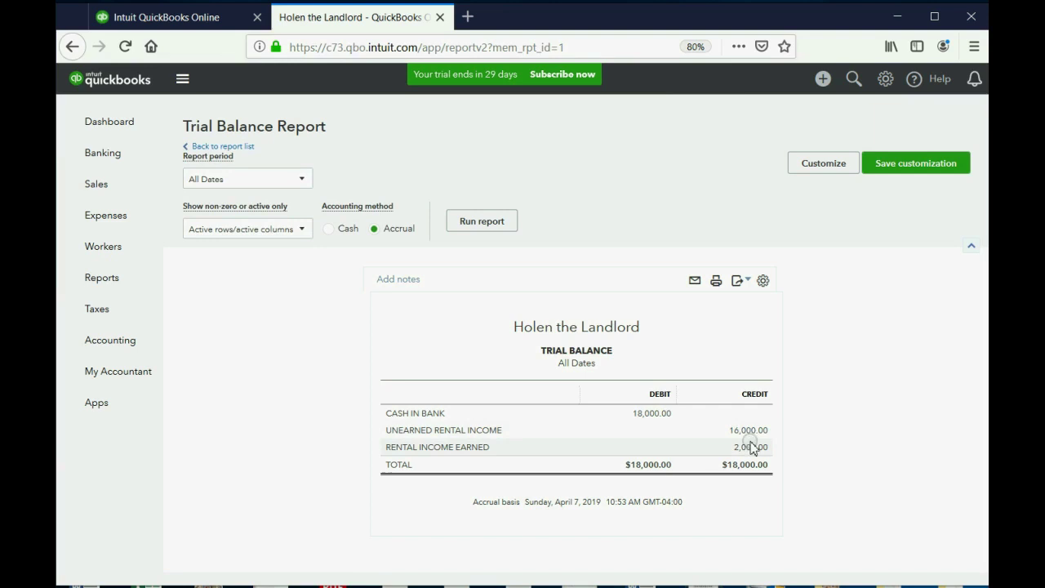
left_click(750, 447)
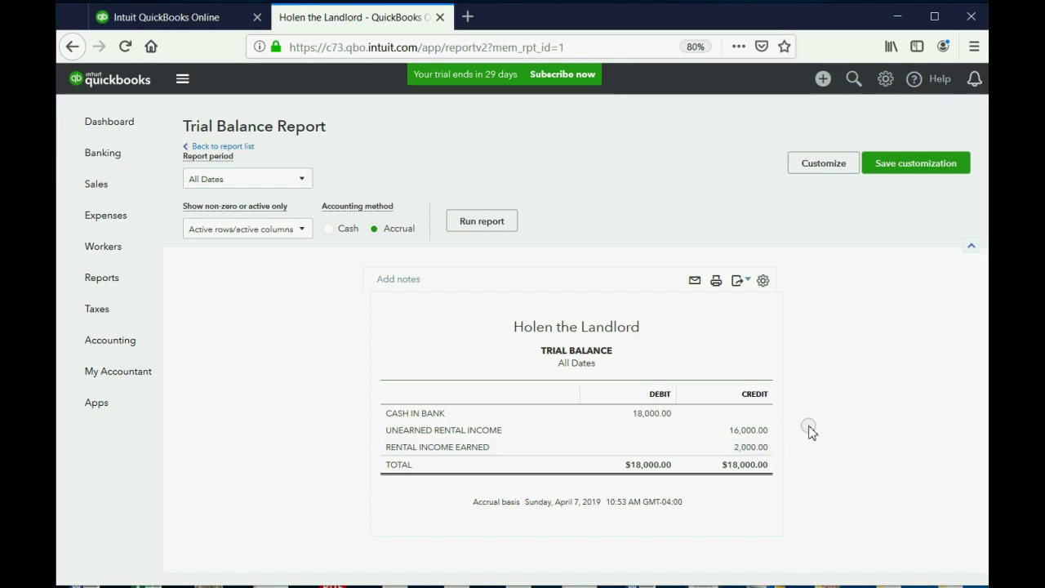
left_click(110, 286)
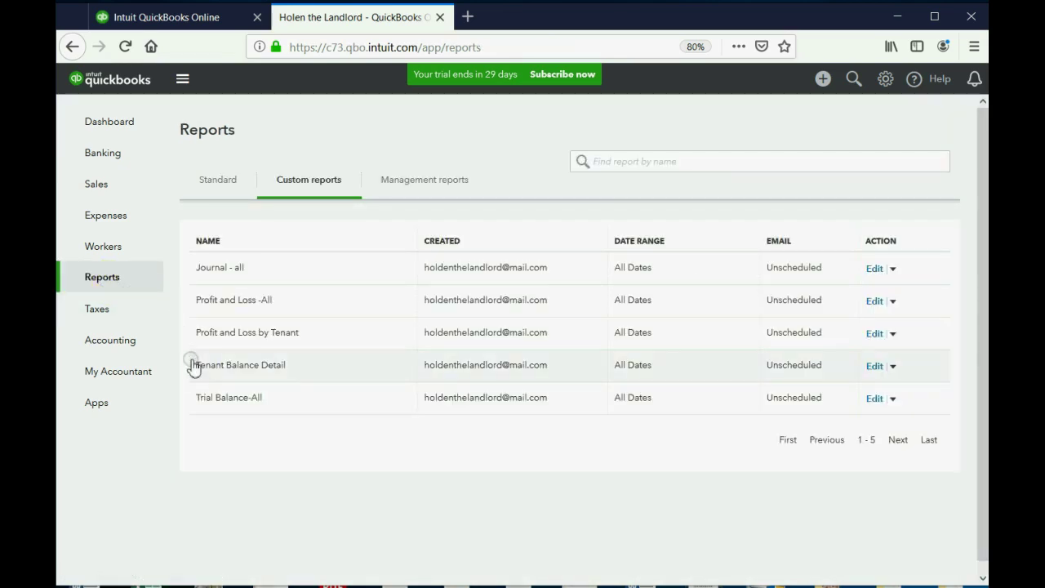
Step: Open Tenant Balance Detail and check tenant A1's -10,000.00 open balance
left_click(215, 376)
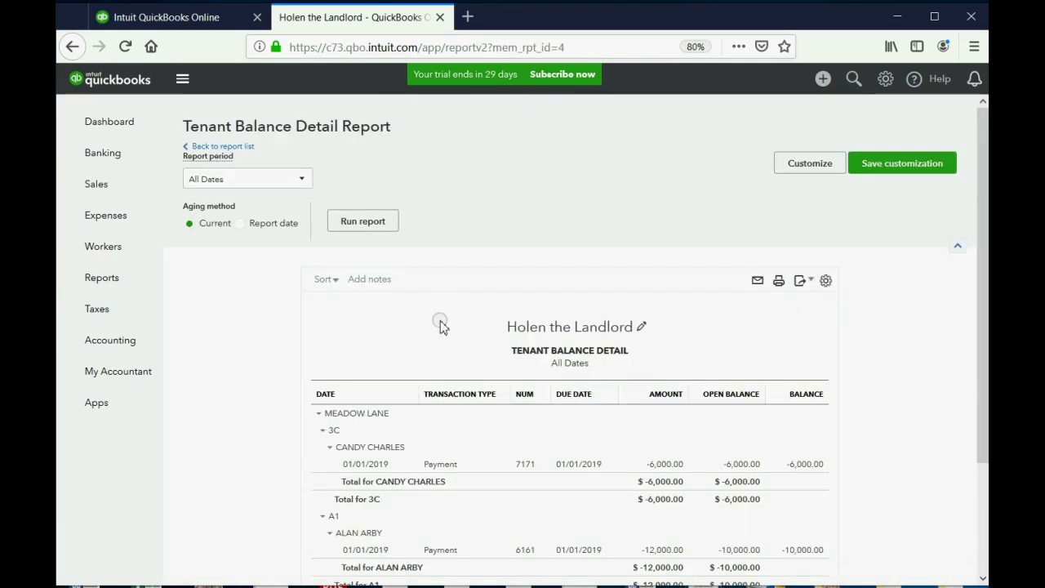
scroll(441, 325, "down", 3)
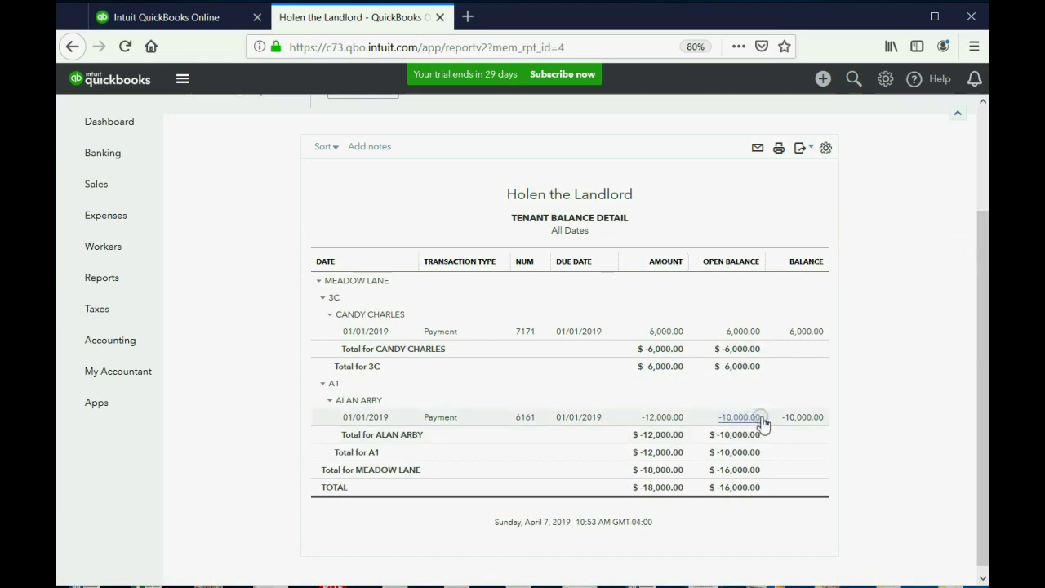
left_click(795, 417)
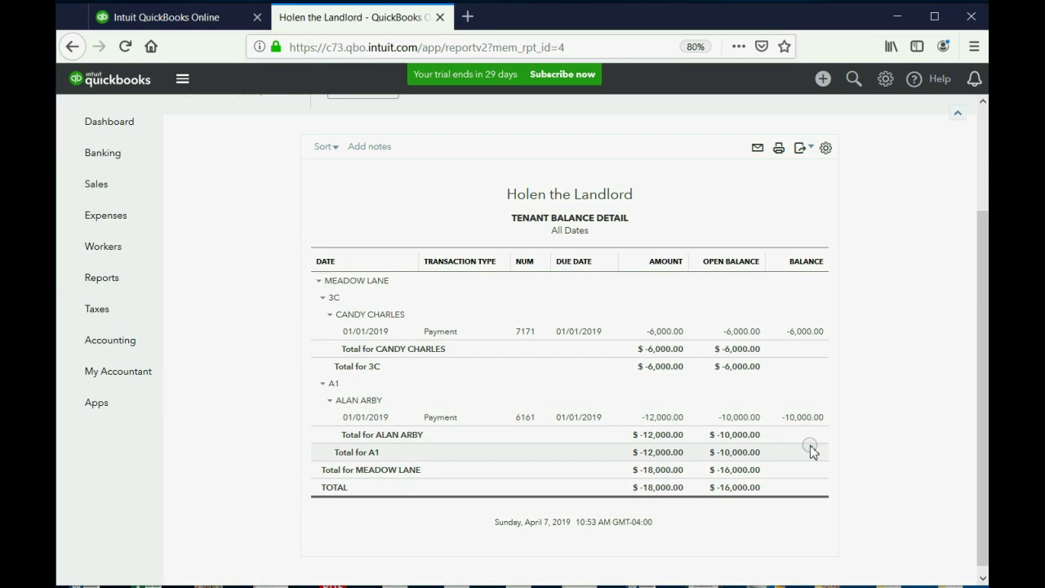
Step: Reveal slide 10's recommendation of a Transaction List by Tenant report
left_click(535, 575)
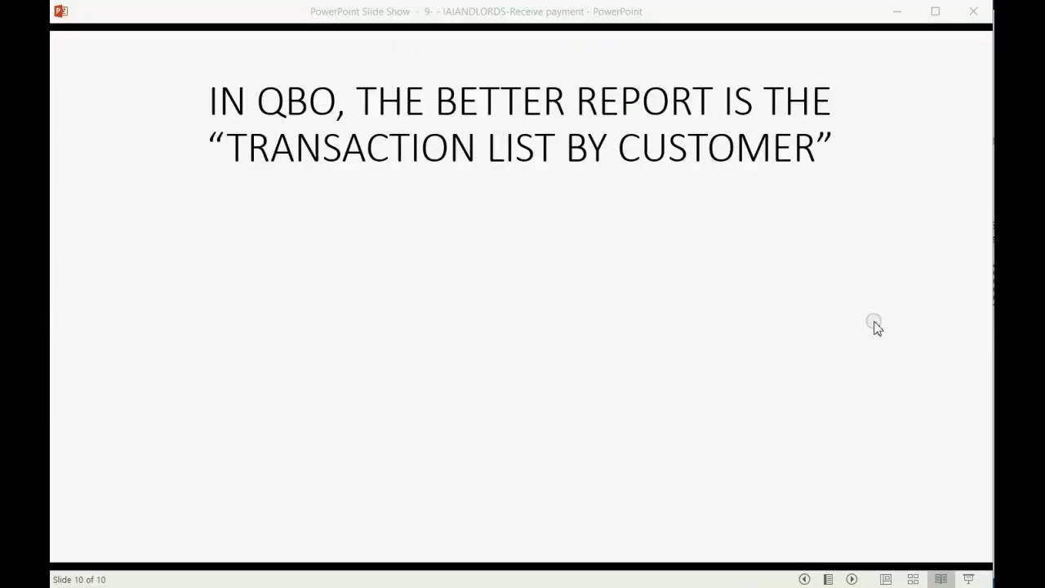
left_click(718, 365)
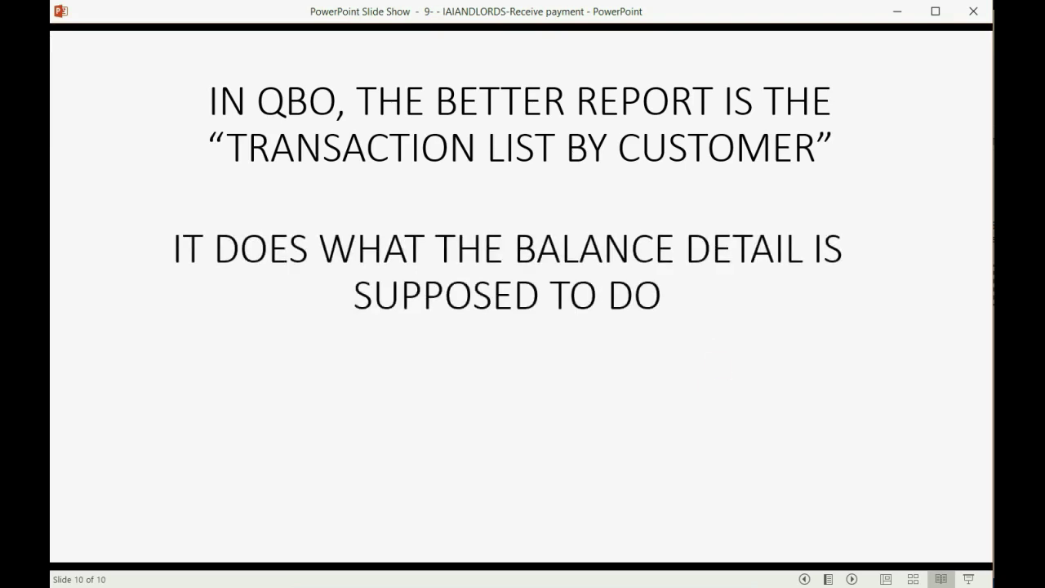
left_click(718, 364)
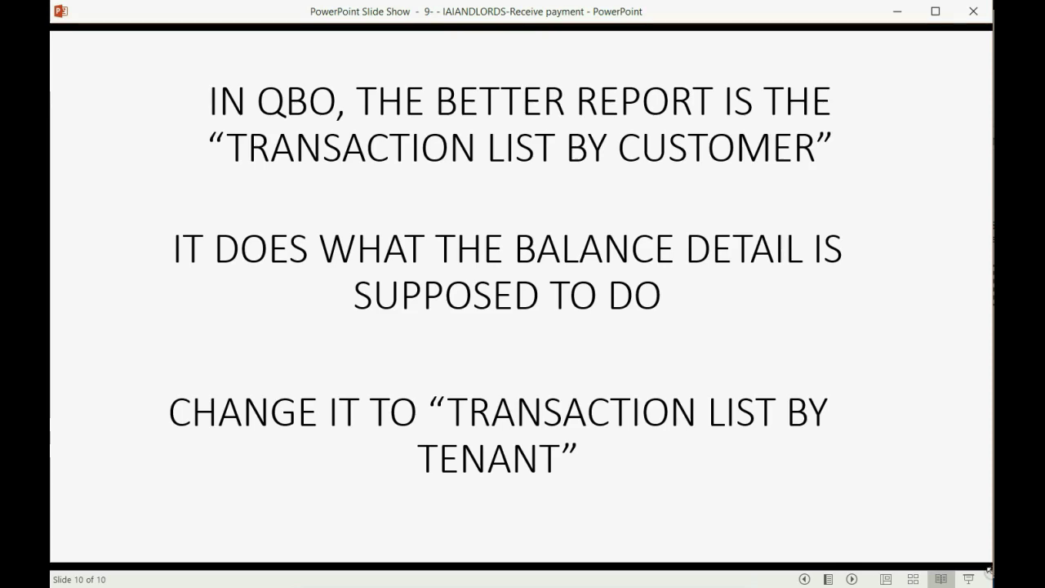
Step: Return to the QuickBooks Tenant Balance Detail report and scroll through it
key("alt+Tab")
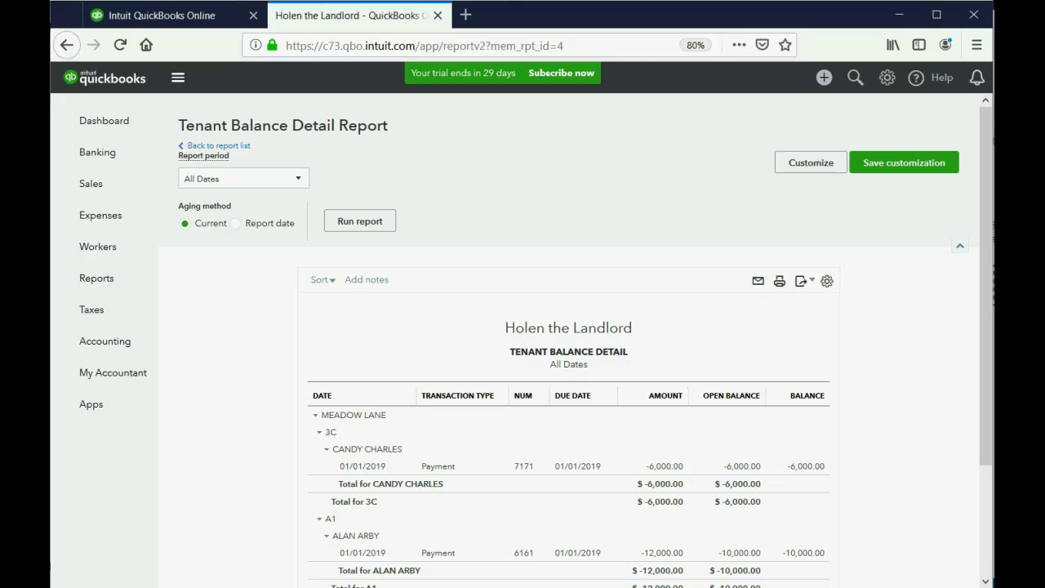
scroll(737, 396, "down", 3)
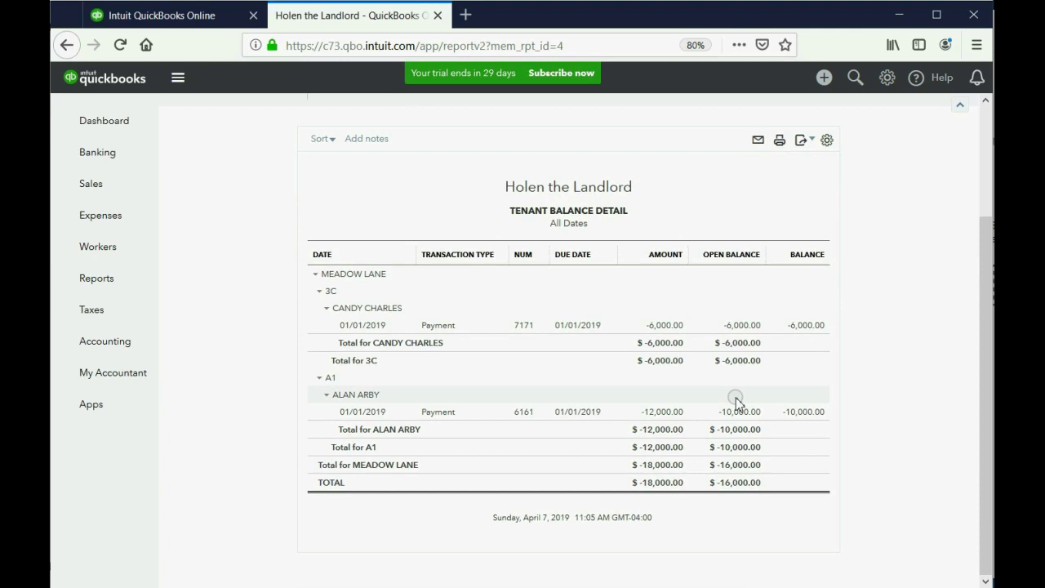
scroll(618, 400, "up", 3)
scroll(618, 400, "down", 3)
scroll(618, 400, "up", 3)
scroll(618, 400, "down", 3)
Step: Show the Standard reports list scrolled to Sales and customers' Transaction List by Customer
left_click(102, 282)
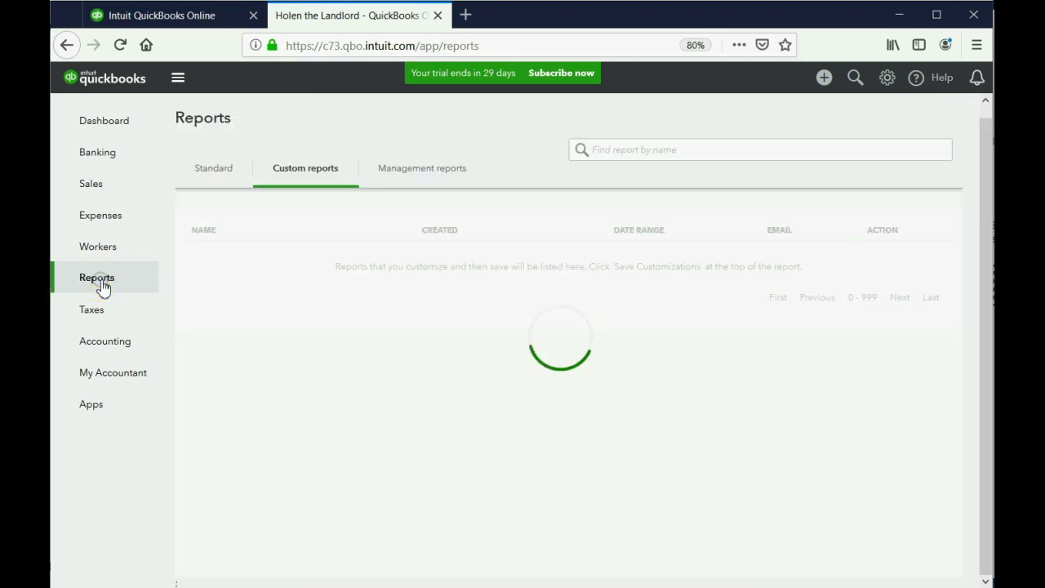
left_click(219, 172)
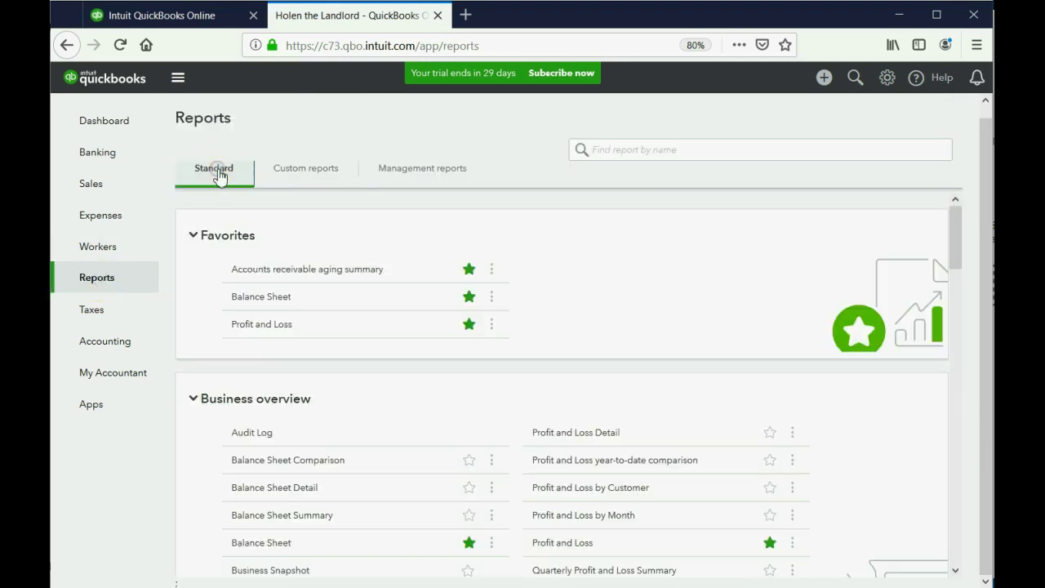
scroll(361, 303, "down", 3)
scroll(363, 308, "down", 1)
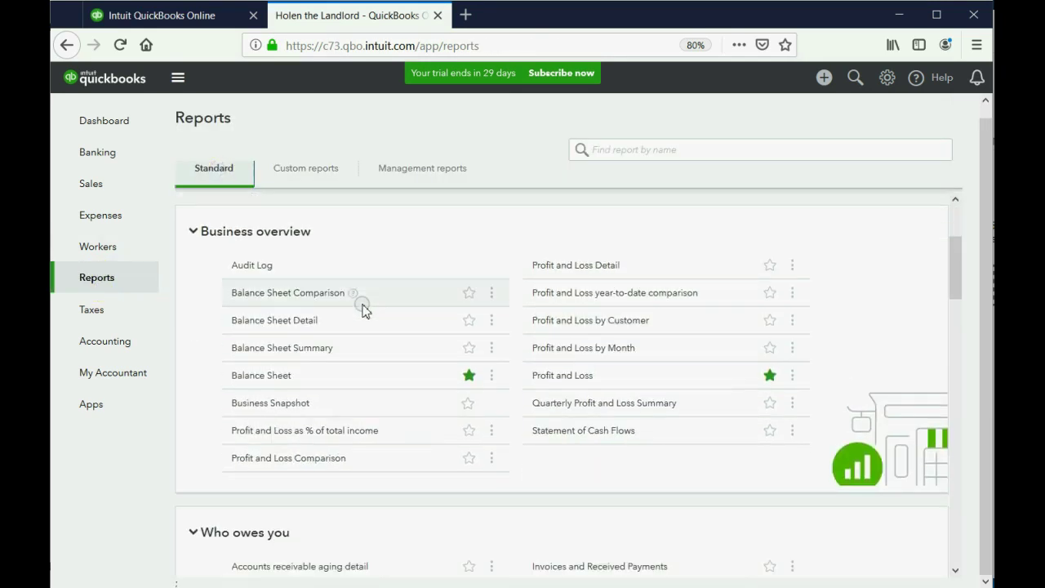
scroll(363, 309, "down", 2)
scroll(363, 308, "down", 2)
scroll(363, 308, "down", 3)
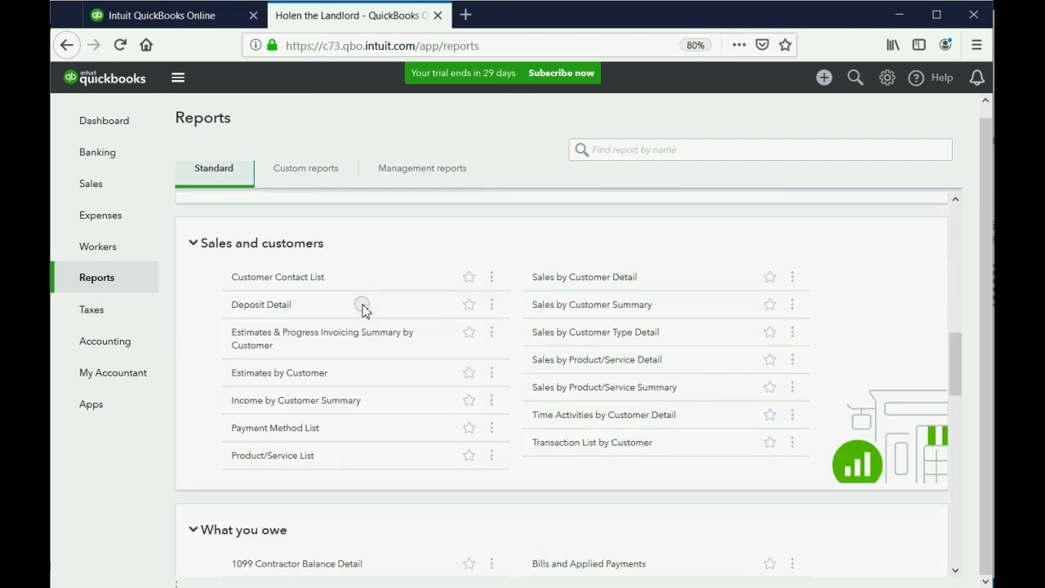
Step: Run the Transaction List by Customer report for All Dates and review the tenants' transactions
left_click(571, 443)
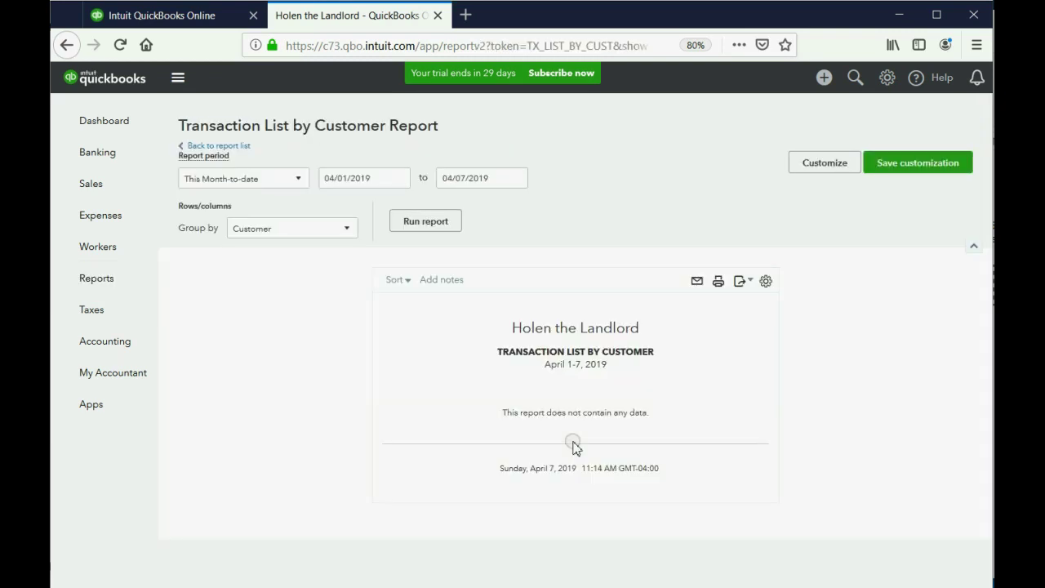
left_click(262, 179)
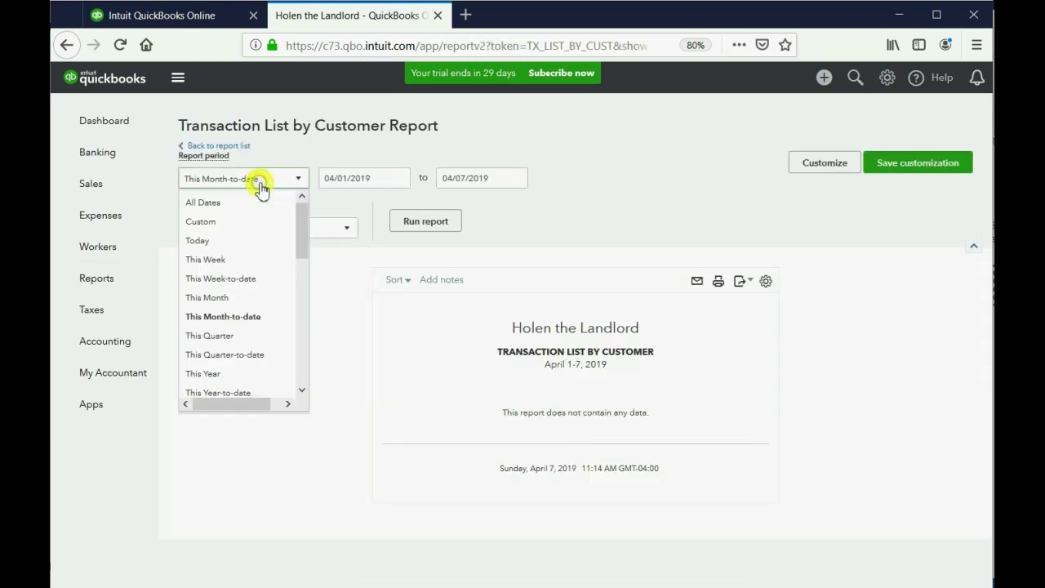
left_click(218, 204)
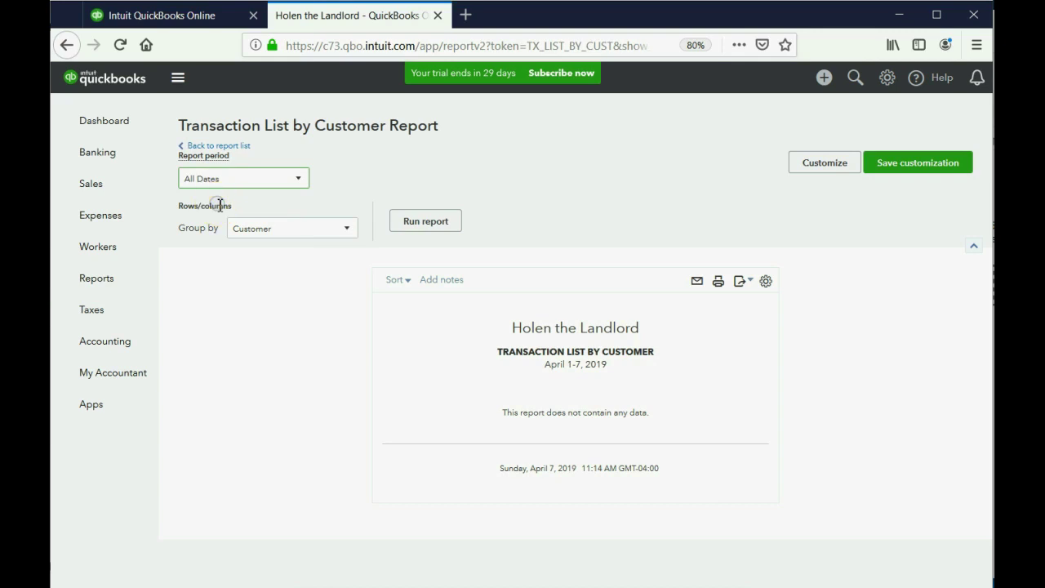
left_click(422, 225)
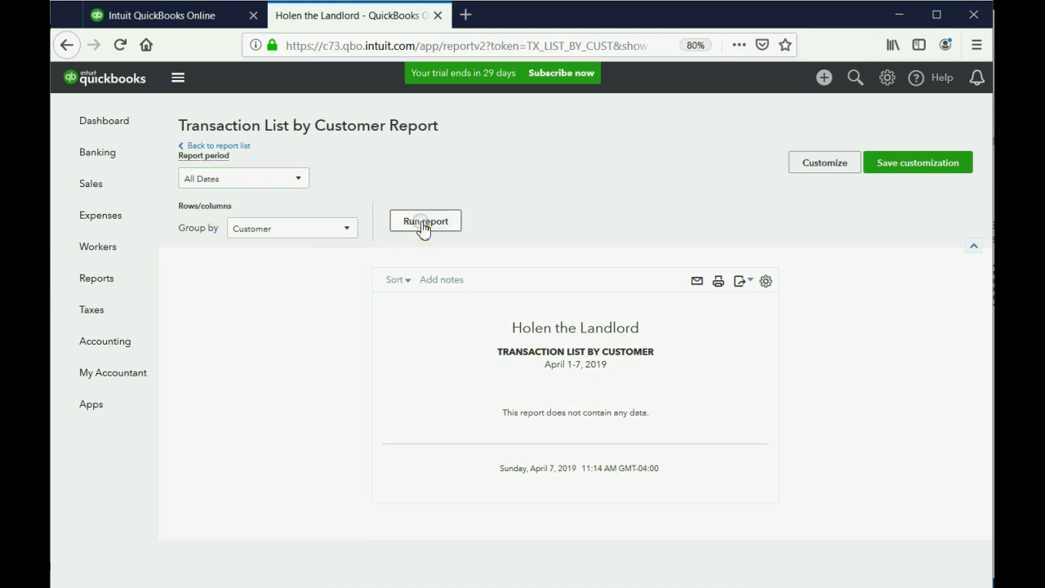
scroll(530, 262, "down", 3)
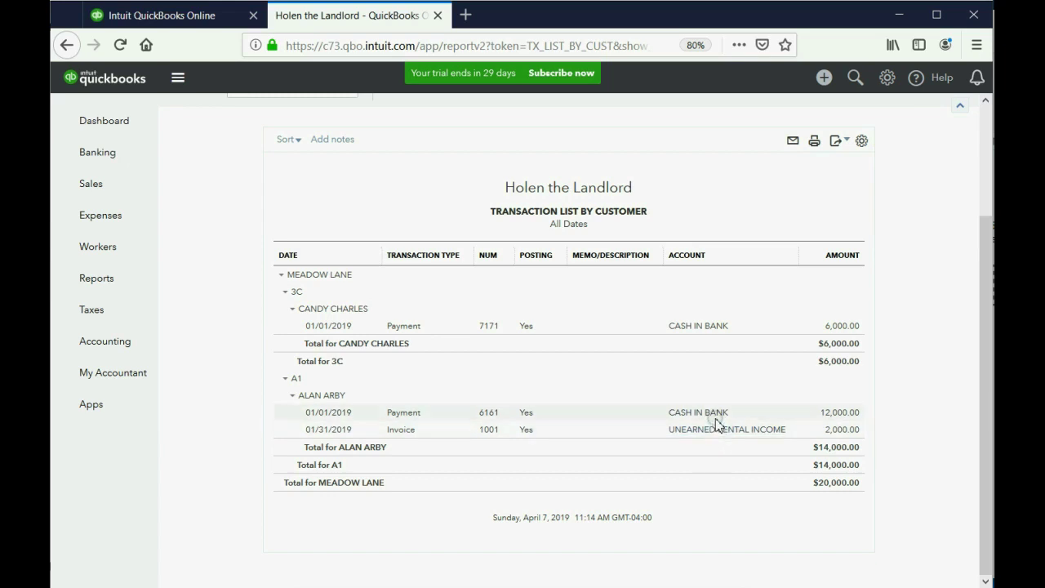
left_click(716, 430)
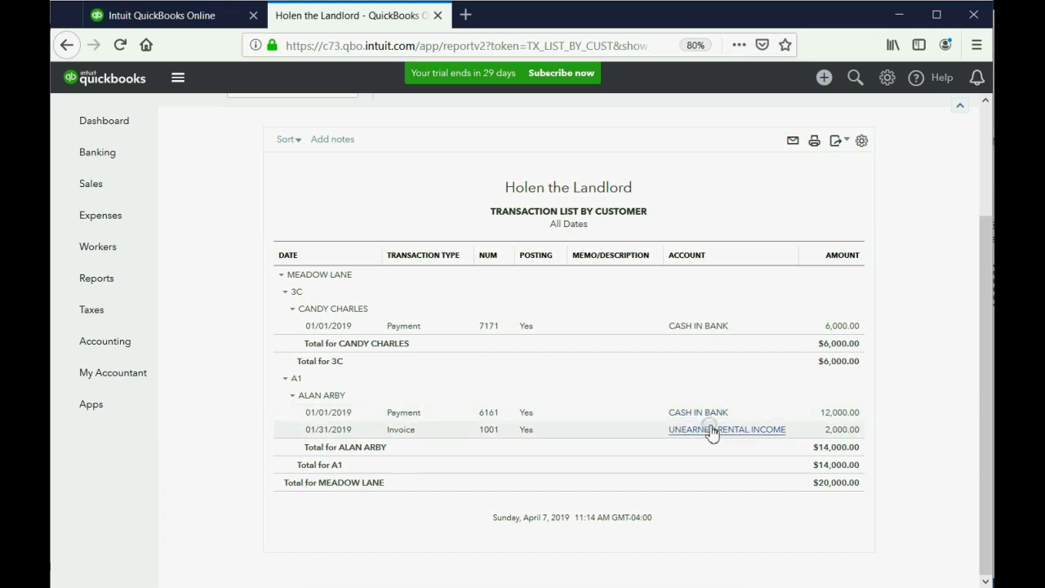
scroll(696, 367, "up", 1)
scroll(697, 368, "up", 2)
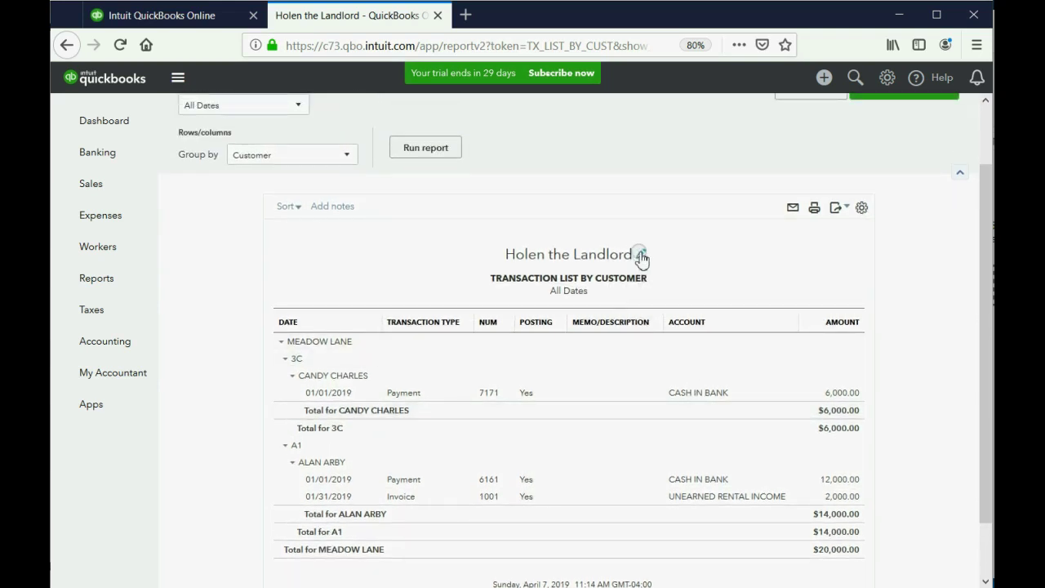
Step: Change the report subtitle from Customer to Tenant, making it Transaction List by Tenant
left_click(641, 256)
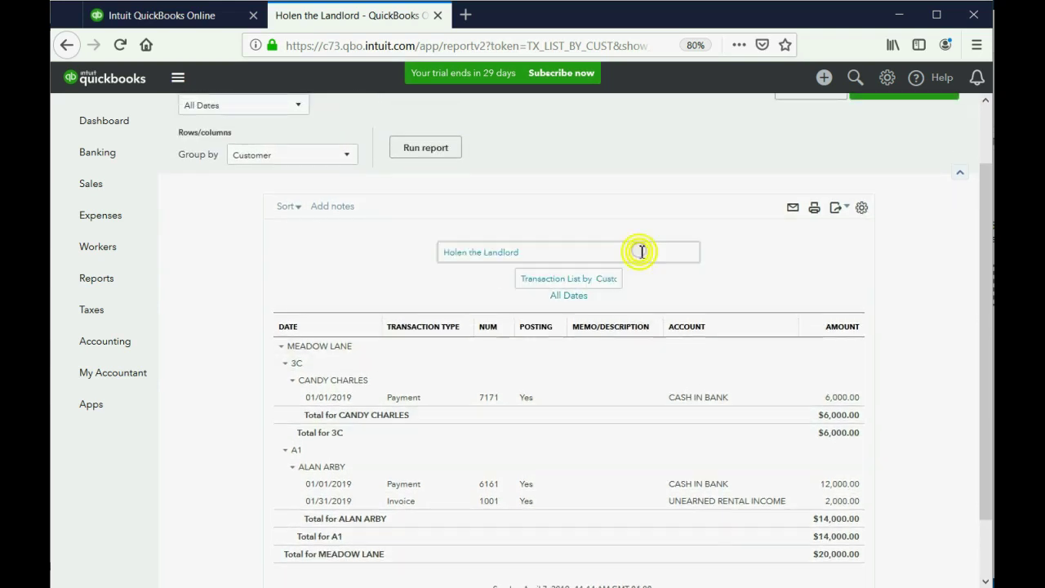
double_click(606, 280)
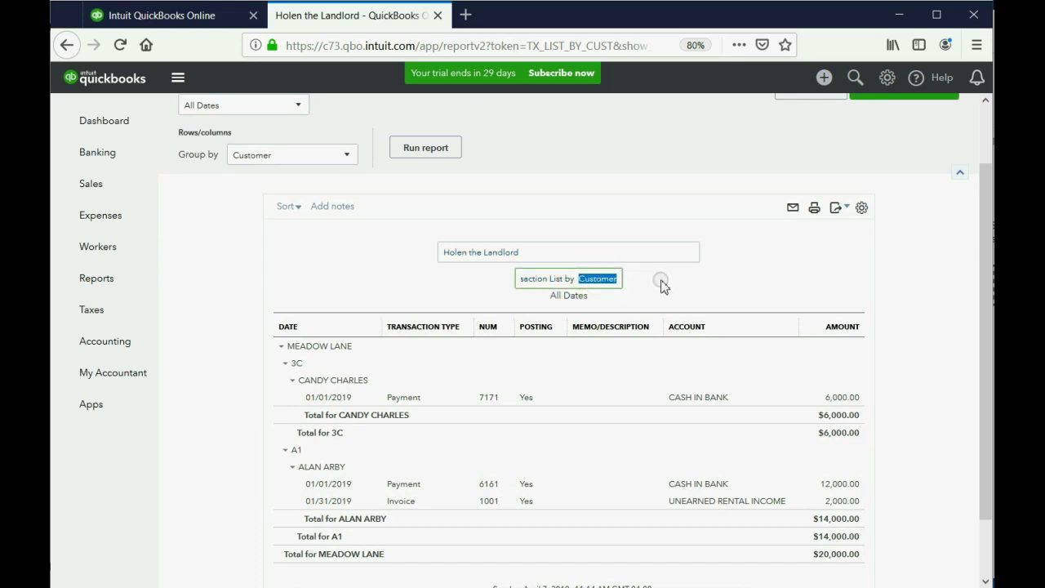
type("t")
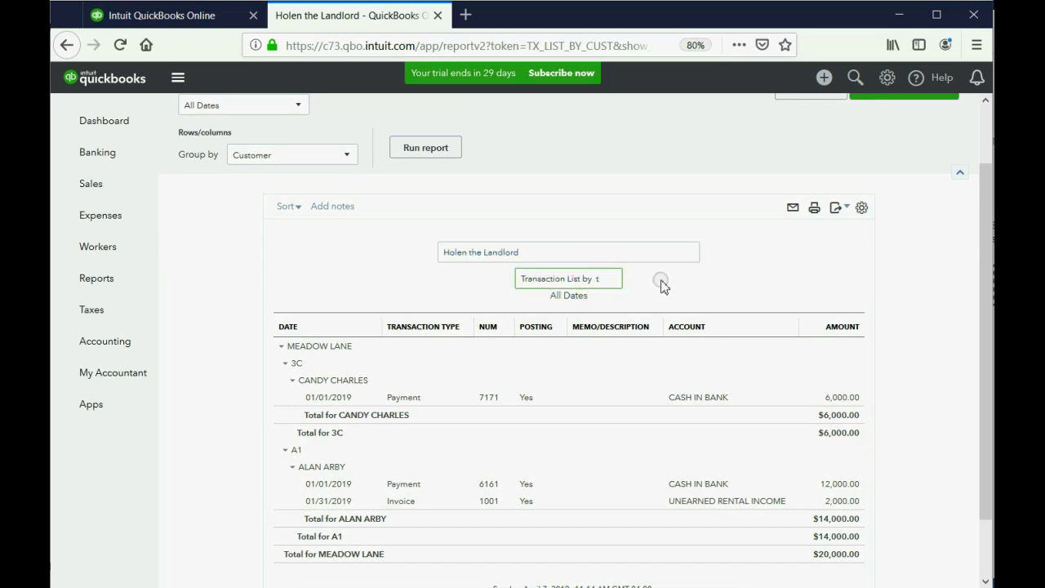
type("ENANT")
key("BackSpace")
key("BackSpace")
key("BackSpace")
key("BackSpace")
key("BackSpace")
key("BackSpace")
type("T")
type("enant")
scroll(661, 284, "down", 2)
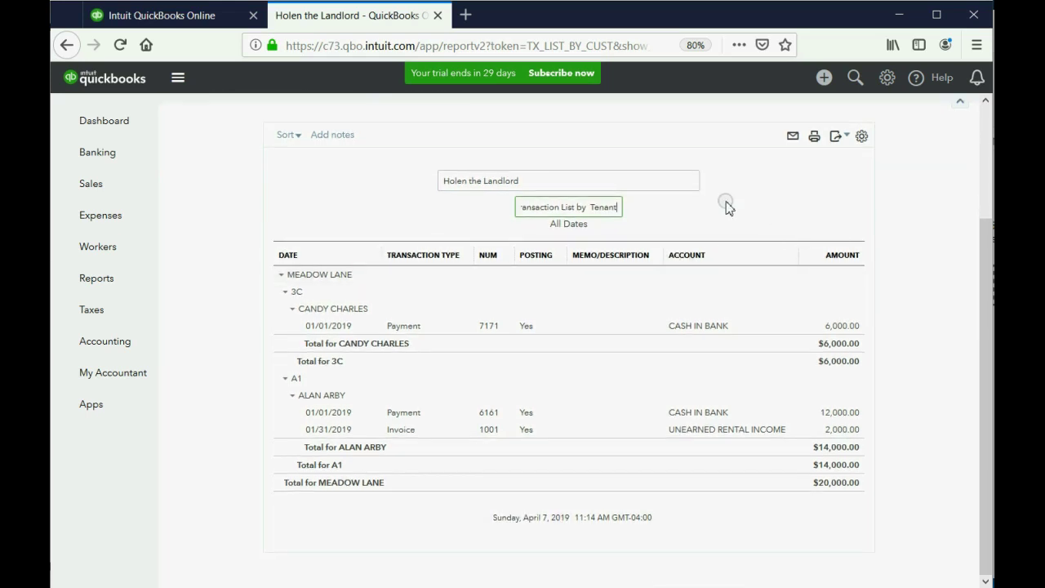
left_click(896, 189)
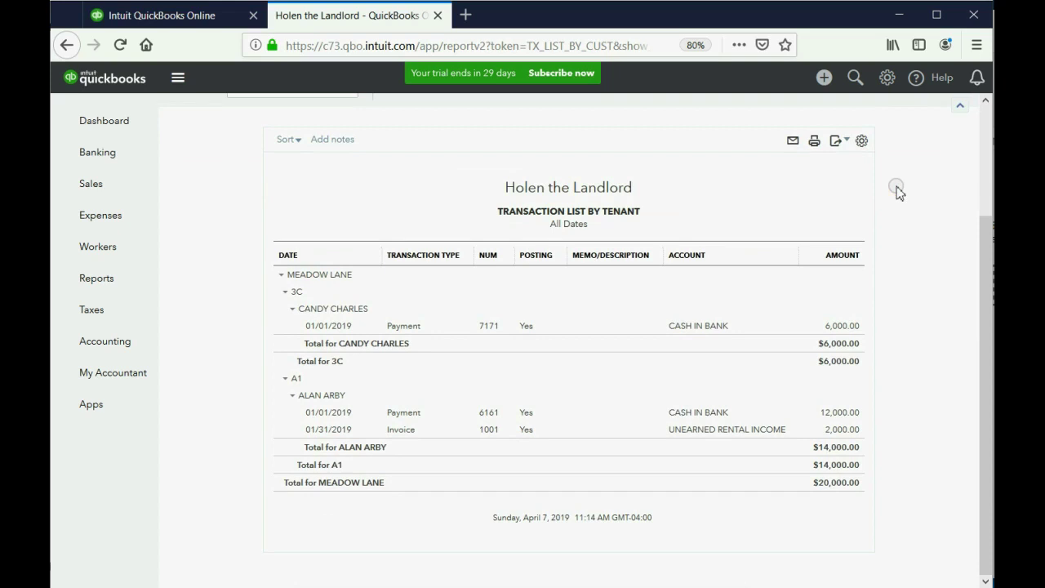
scroll(639, 214, "up", 3)
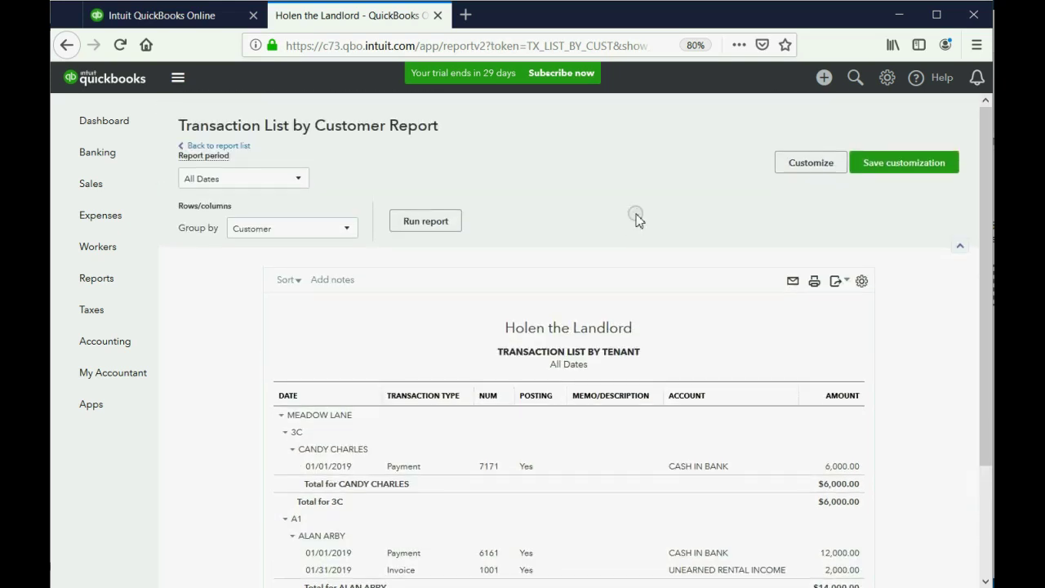
Step: Save the customization as a custom report named Transaction List by Tenant
left_click(872, 169)
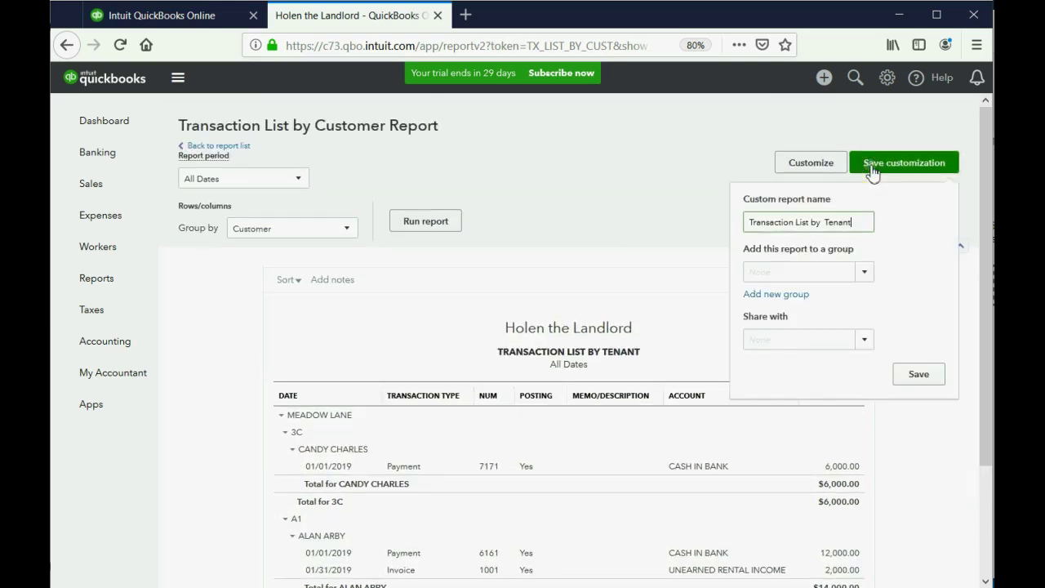
double_click(826, 222)
left_click_drag(826, 222, 881, 241)
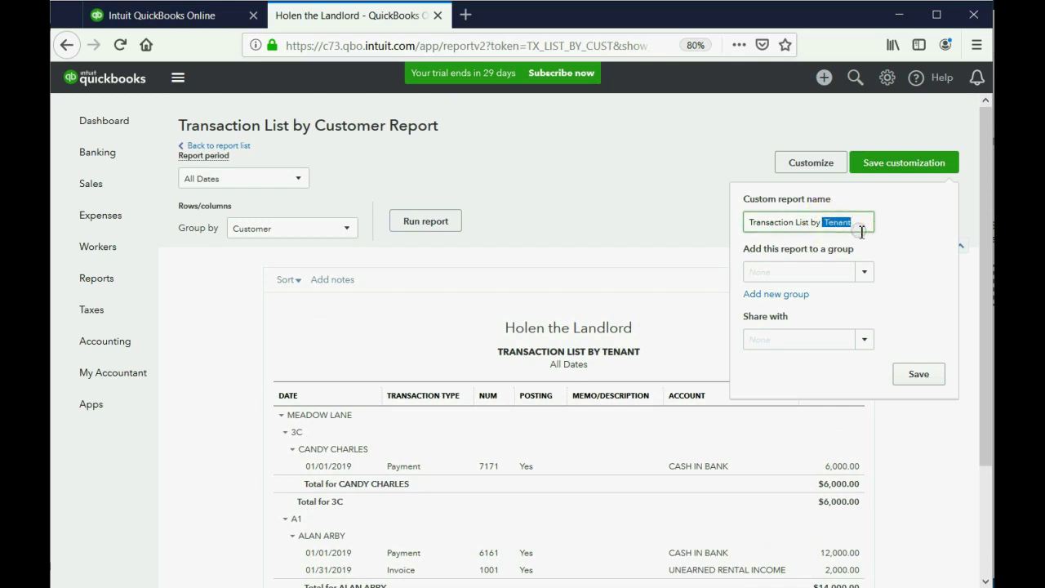
left_click(867, 225)
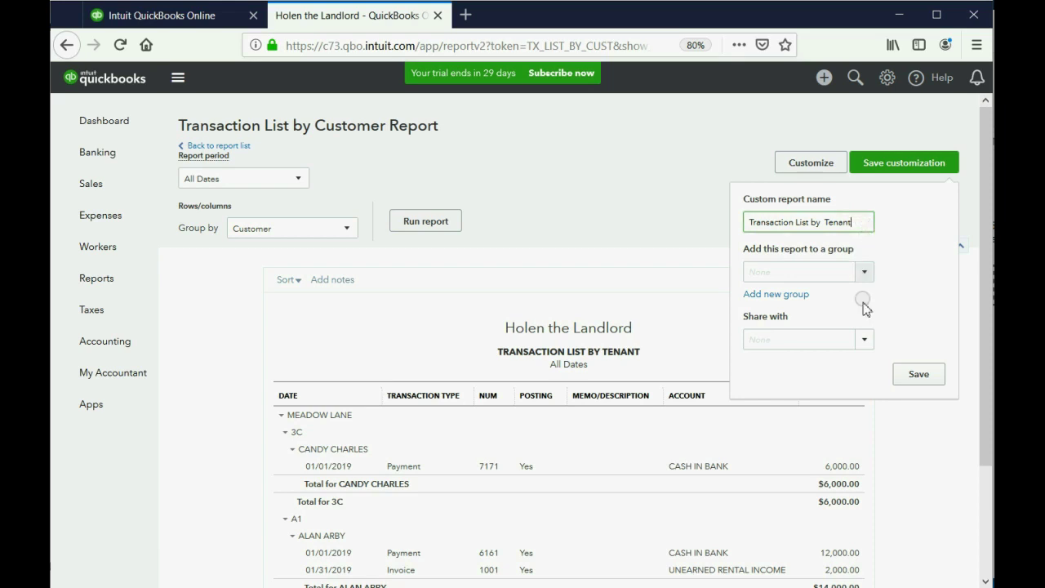
left_click(914, 380)
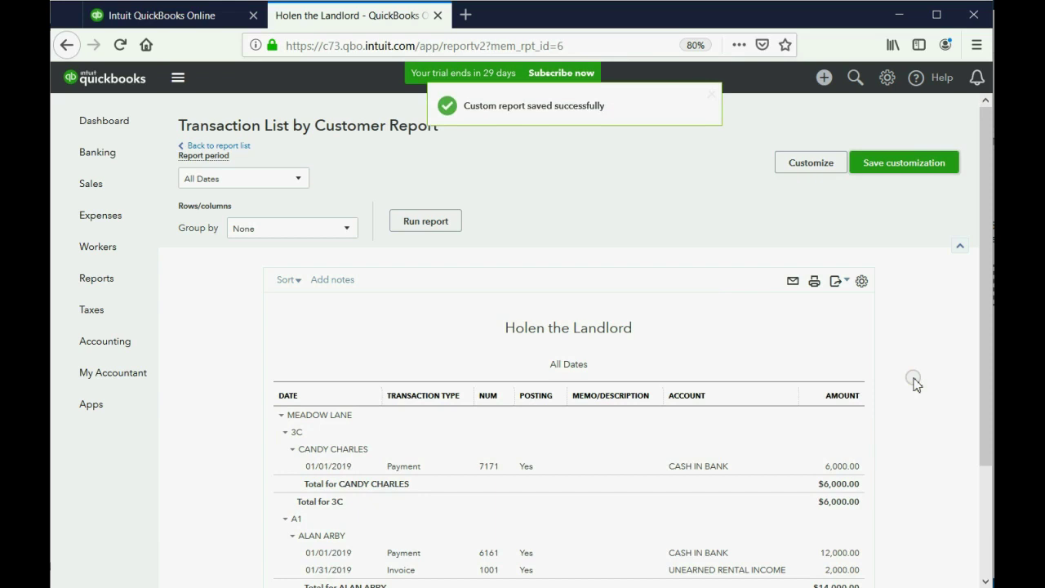
Step: Open the Transaction List by Tenant custom report and drill into a tenant's $14,000.00 total
left_click(96, 278)
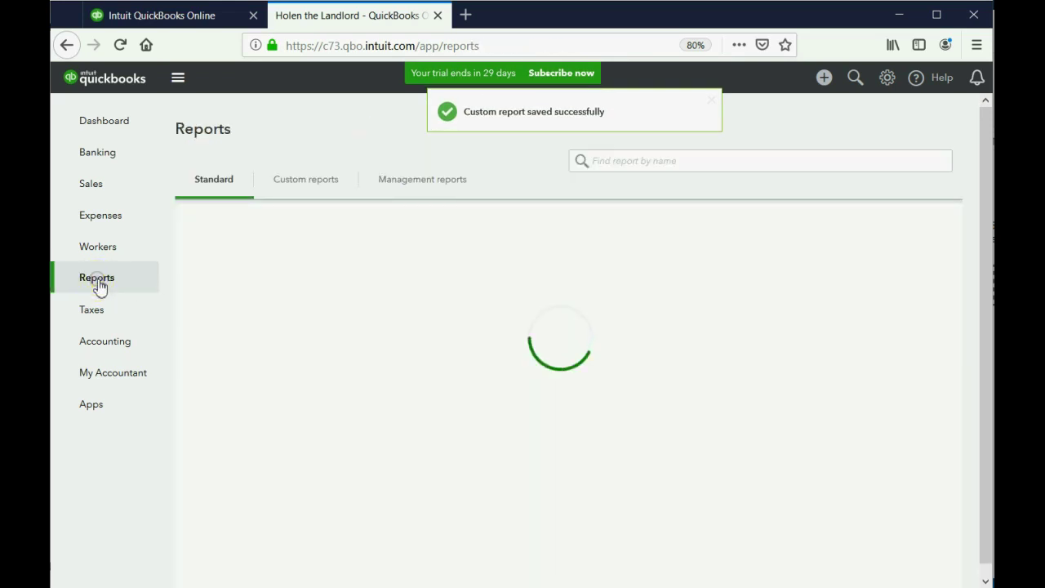
left_click(306, 181)
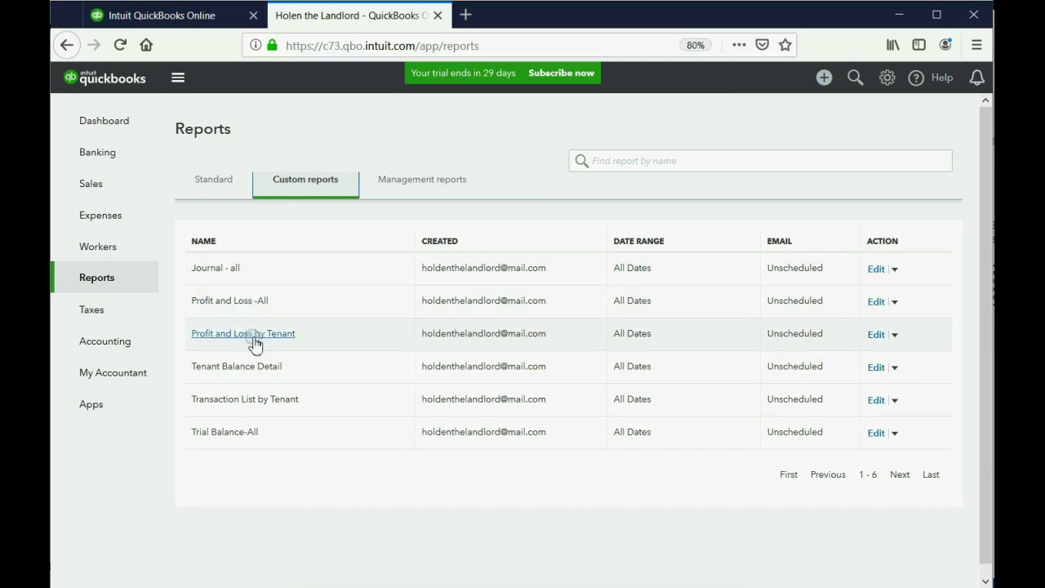
left_click(255, 399)
scroll(419, 351, "down", 3)
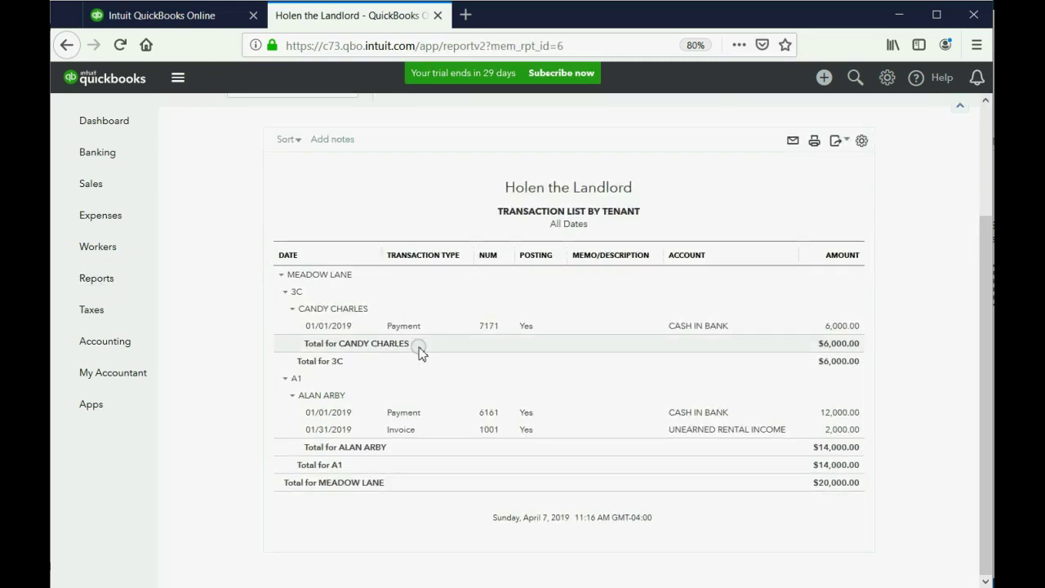
left_click(808, 452)
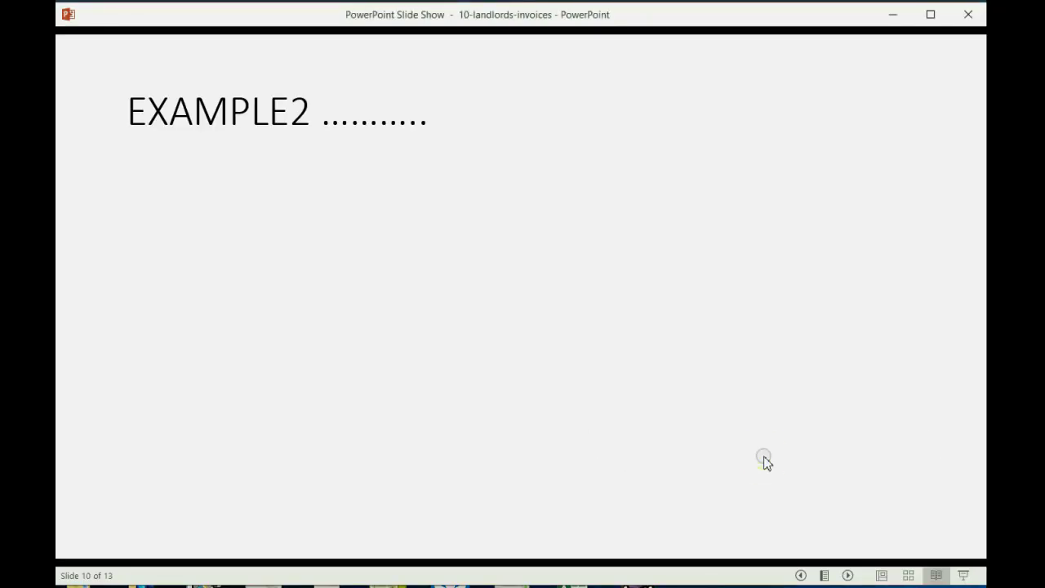
Step: Reveal both EXAMPLE2 points on the January invoice and $1,000 monthly rent, then advance to slide 11
left_click(765, 462)
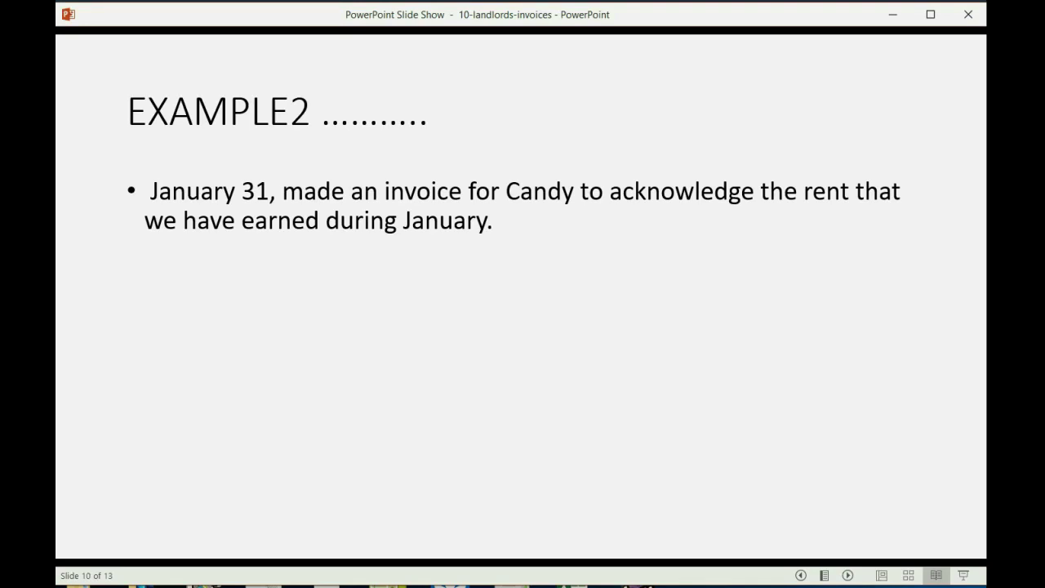
key("Right")
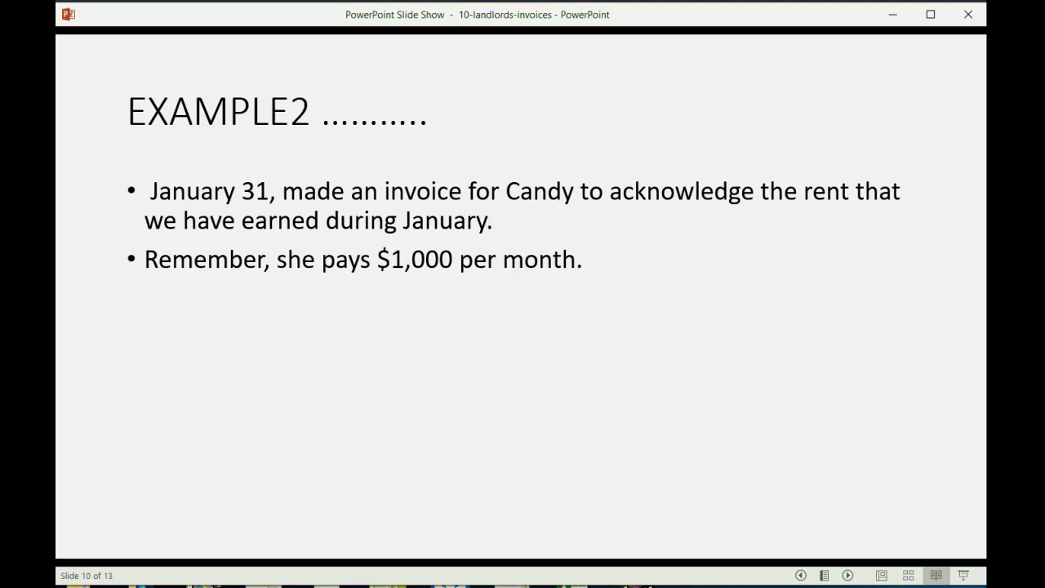
key("Right")
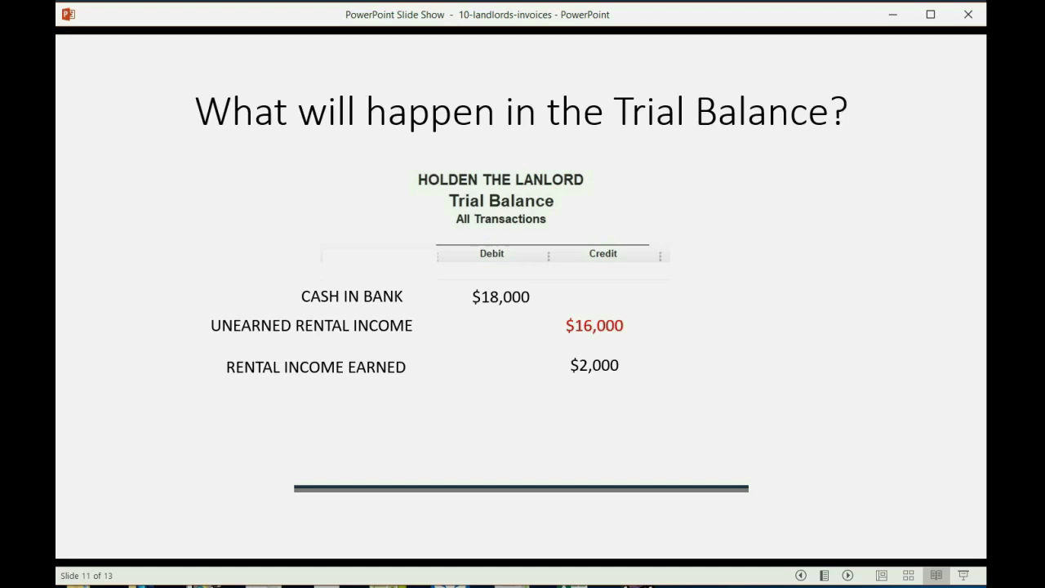
Step: Step through slide 12's credits, $3,000 rental income earned and $5,000 balance, then return to QuickBooks
key("Right")
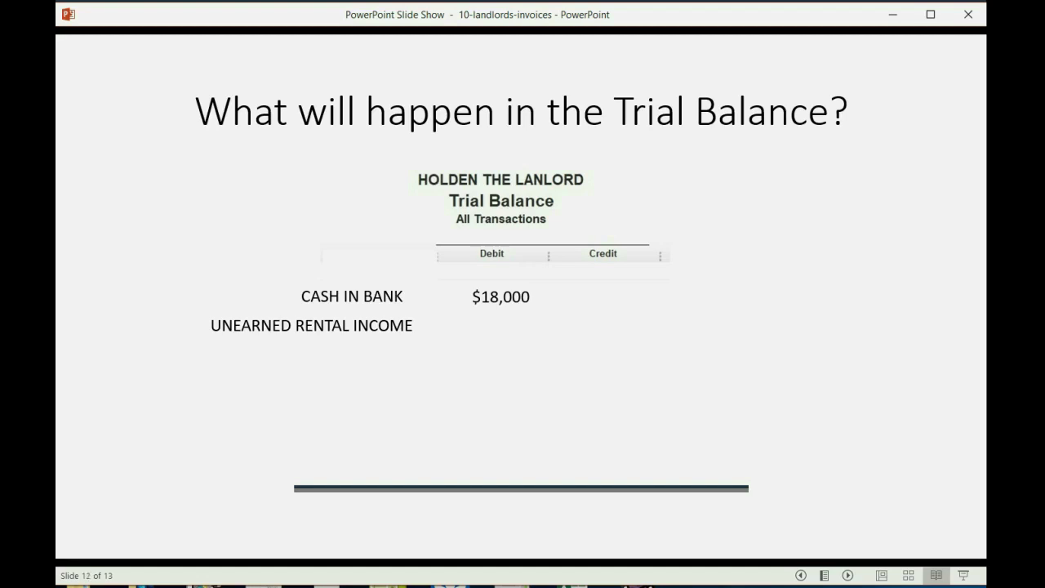
key("Right")
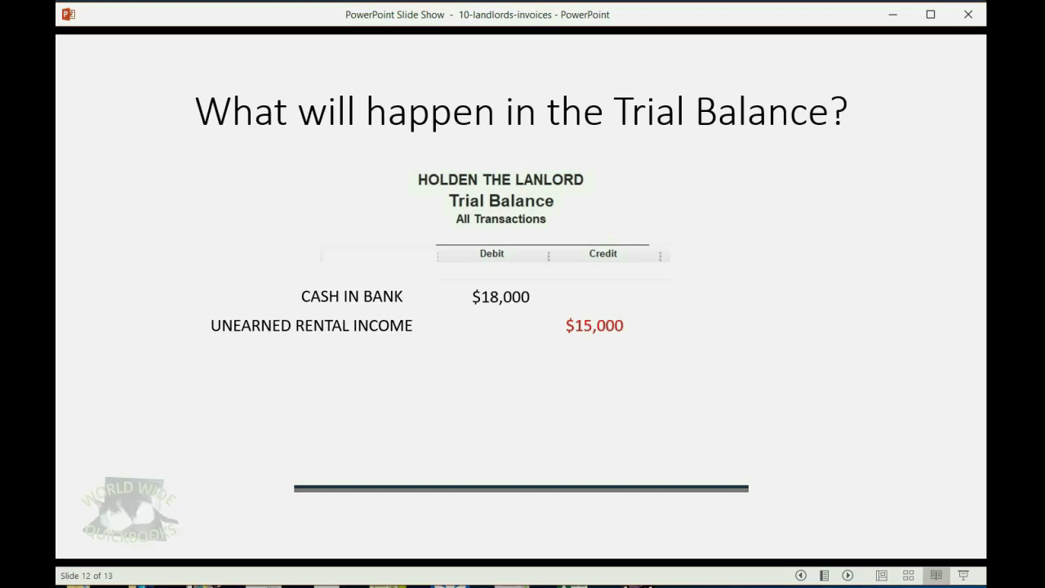
key("Right")
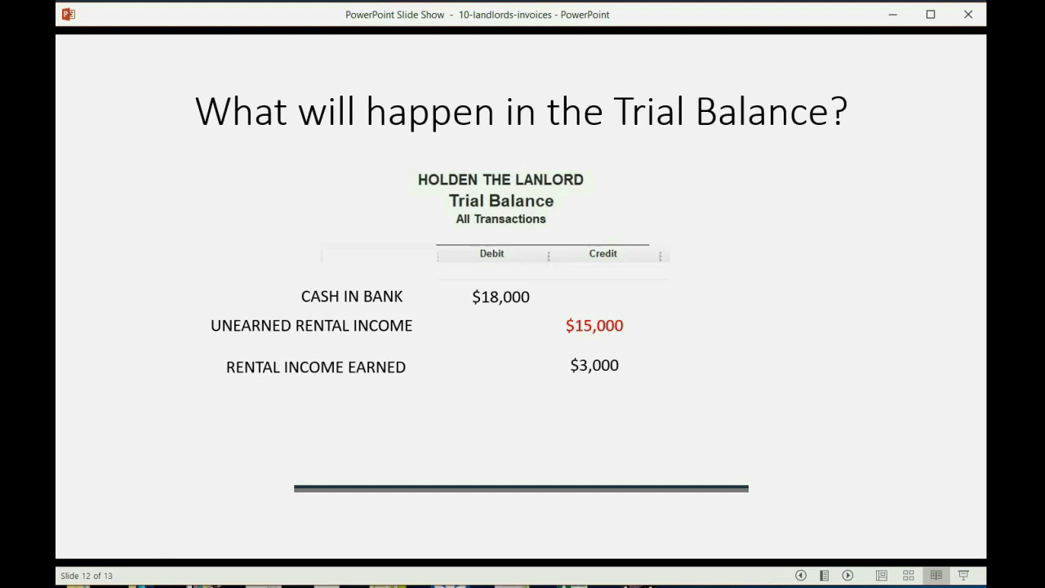
key("Right")
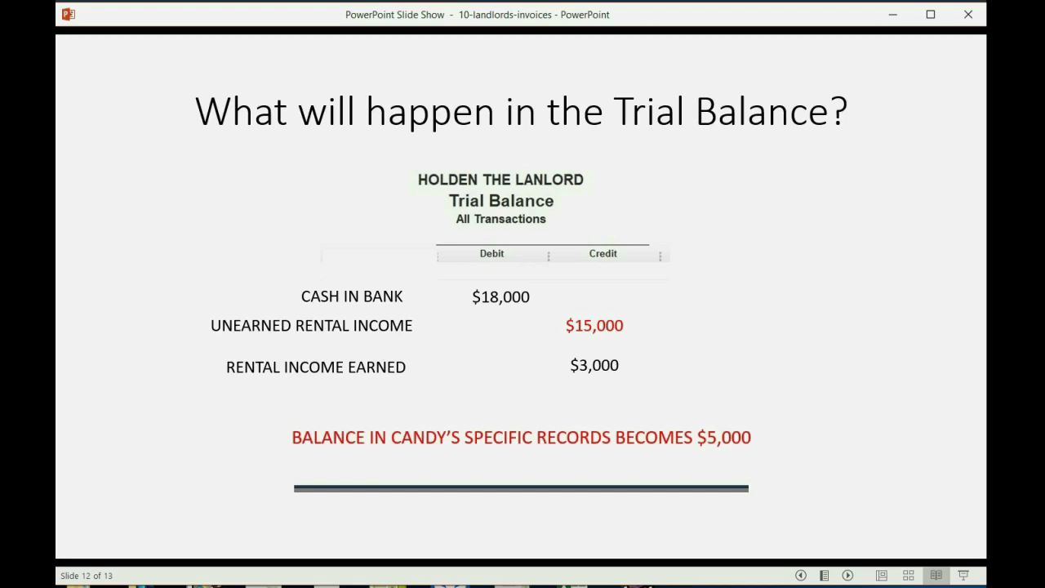
key("alt+Tab")
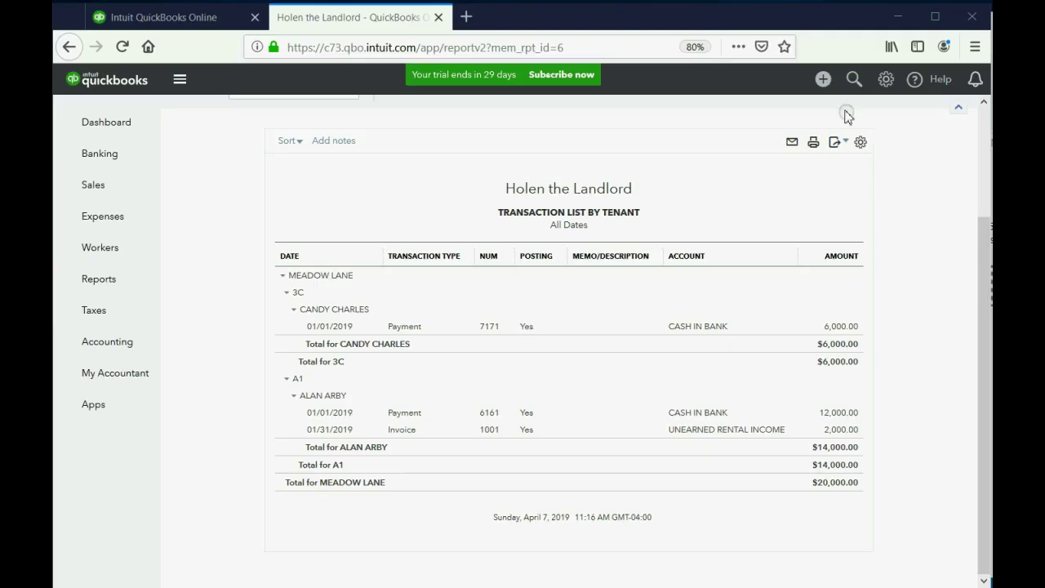
Step: Choose Invoice under Customers in the Create (+) menu
left_click(825, 86)
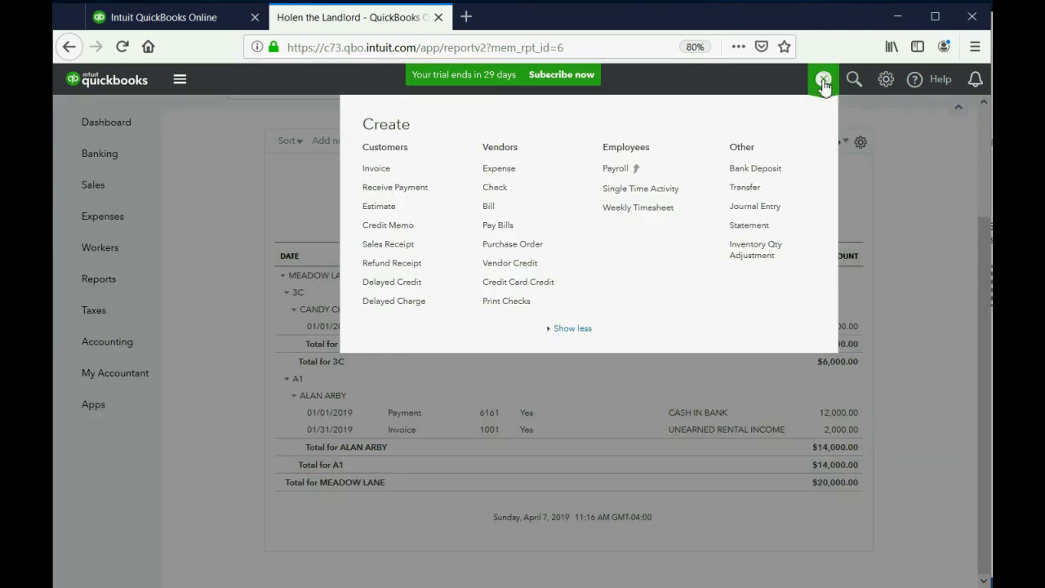
left_click(391, 195)
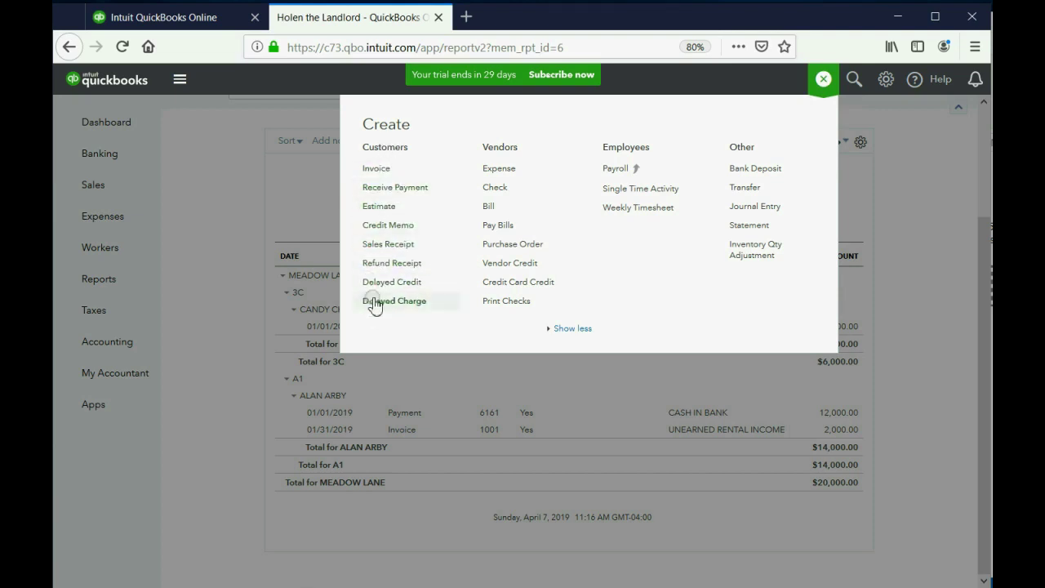
Step: Date the new invoice 01/31/2019 and select the tenant as the customer
left_click(375, 169)
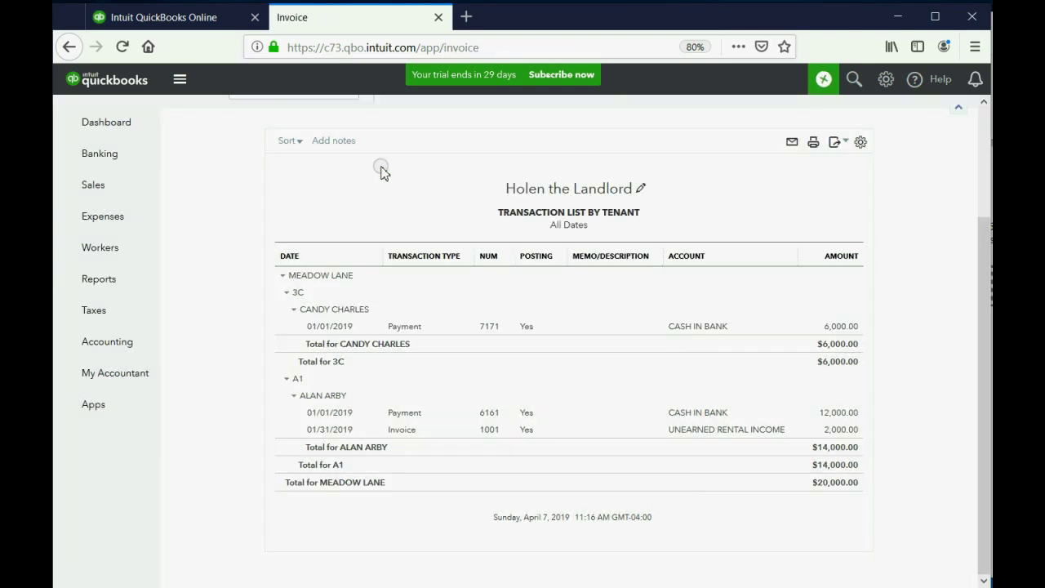
left_click(360, 253)
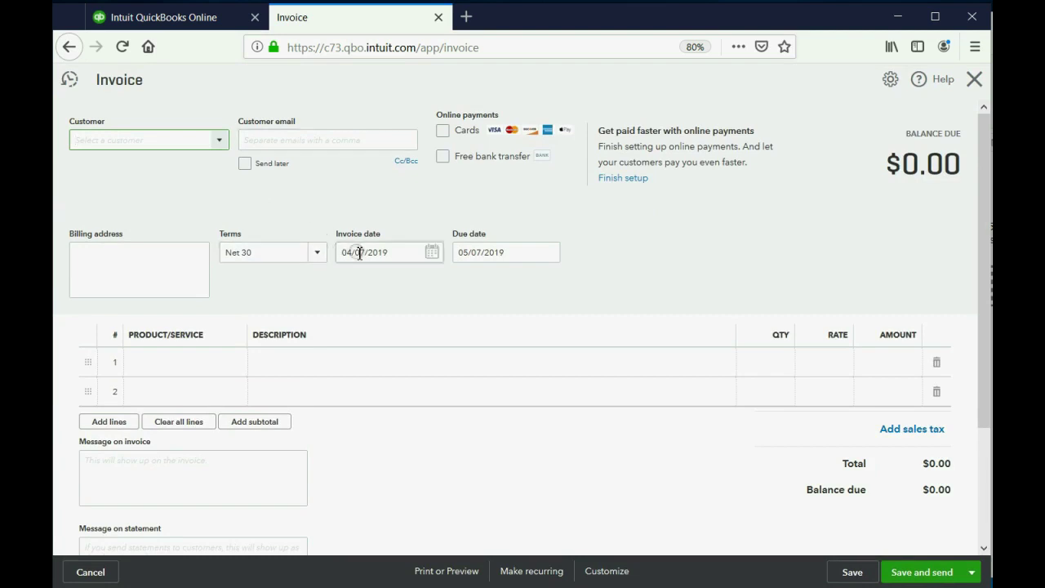
left_click(431, 253)
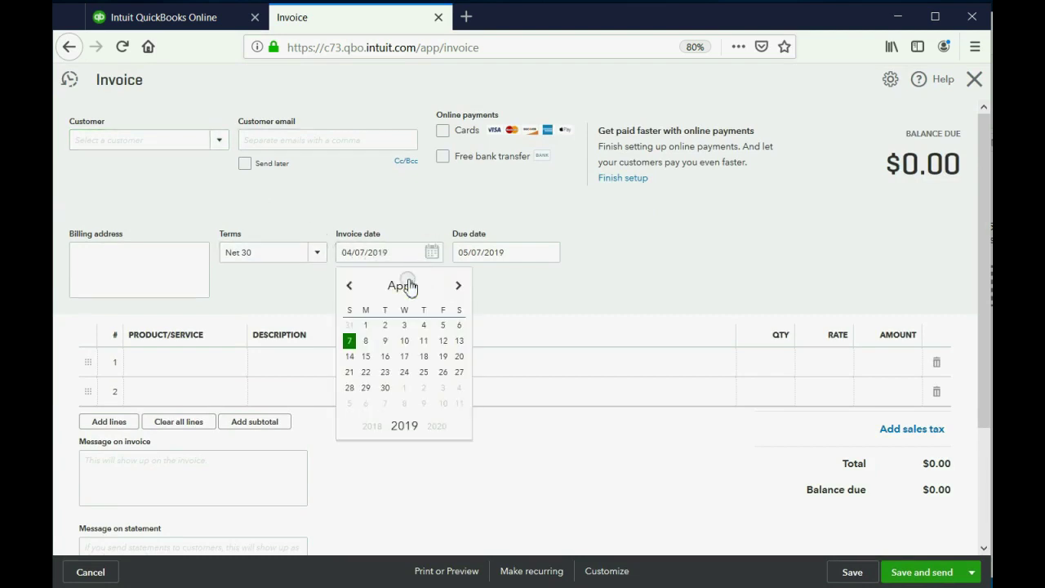
left_click(349, 287)
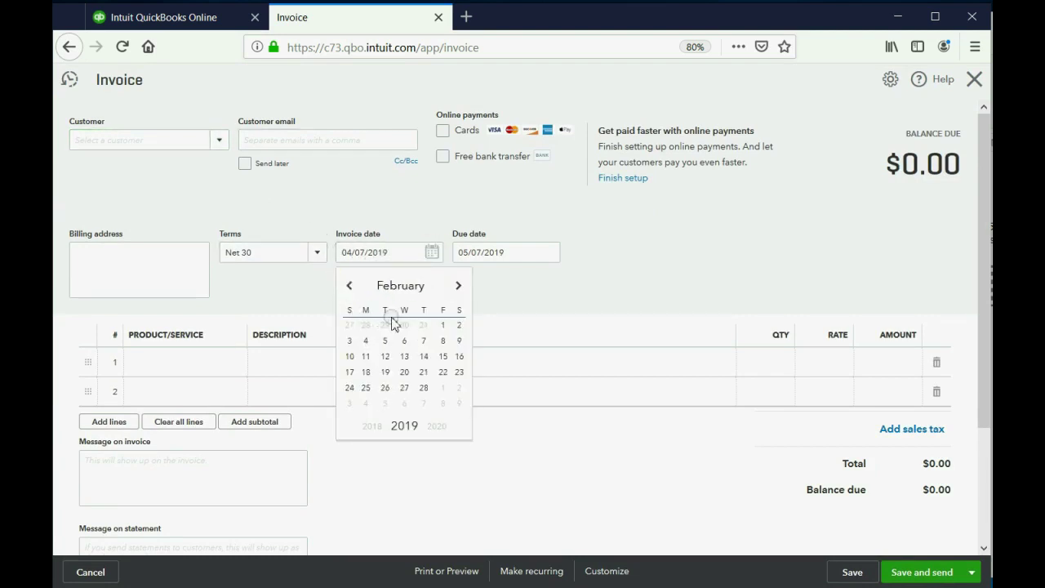
left_click(350, 286)
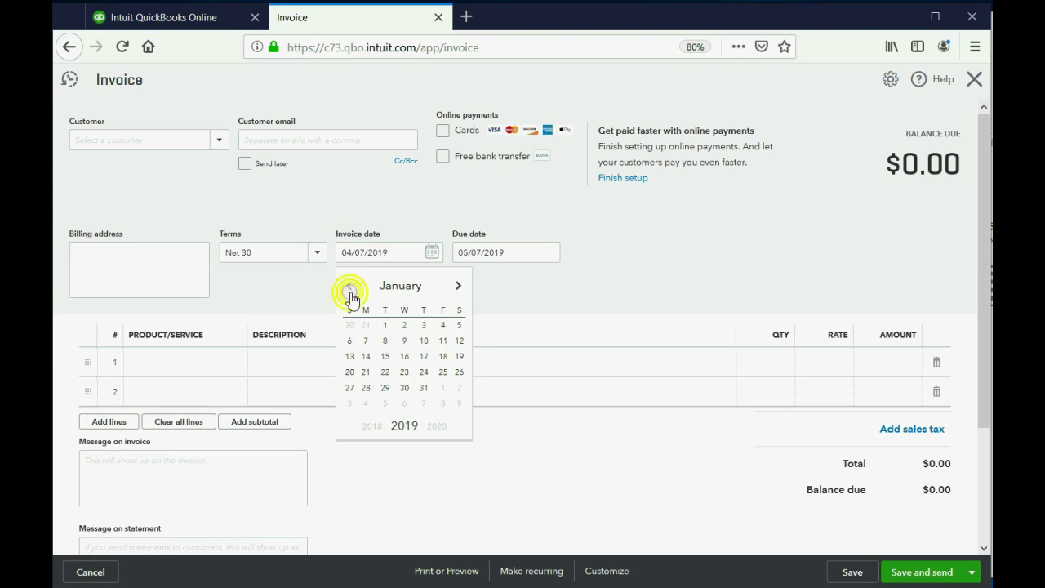
left_click(424, 389)
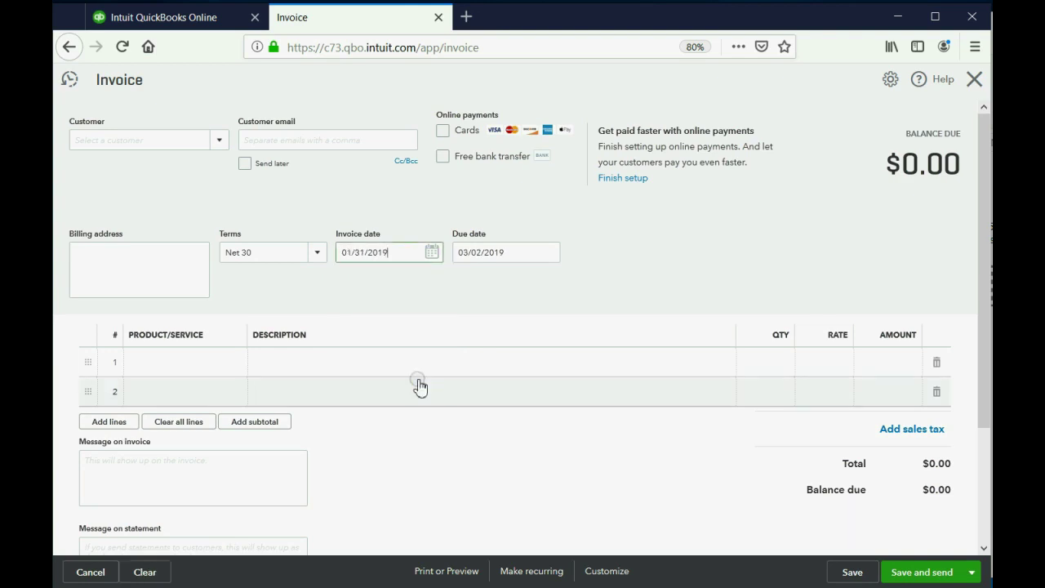
left_click(217, 145)
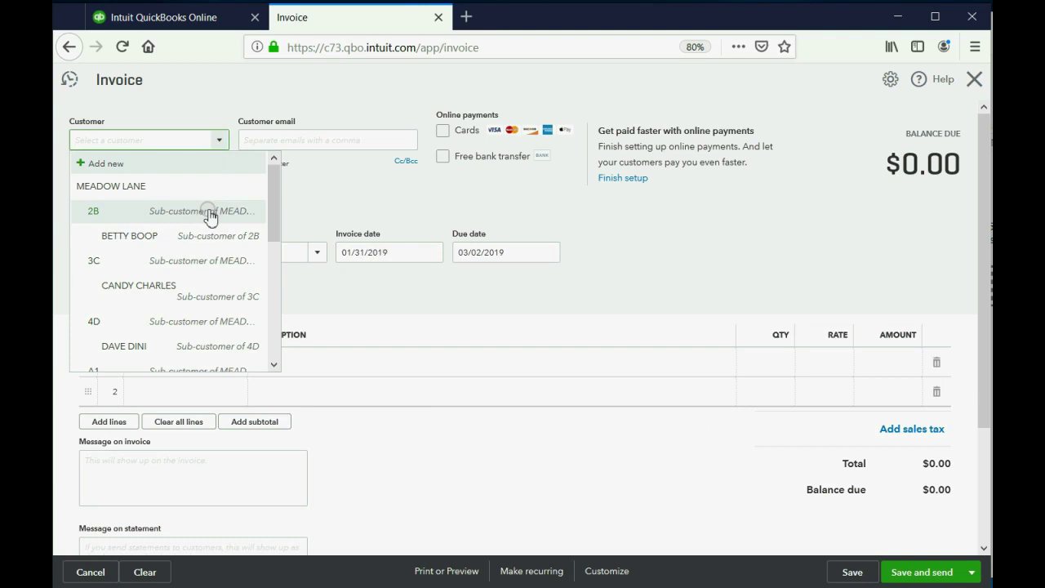
scroll(210, 213, "down", 2)
scroll(210, 214, "down", 1)
scroll(213, 213, "up", 2)
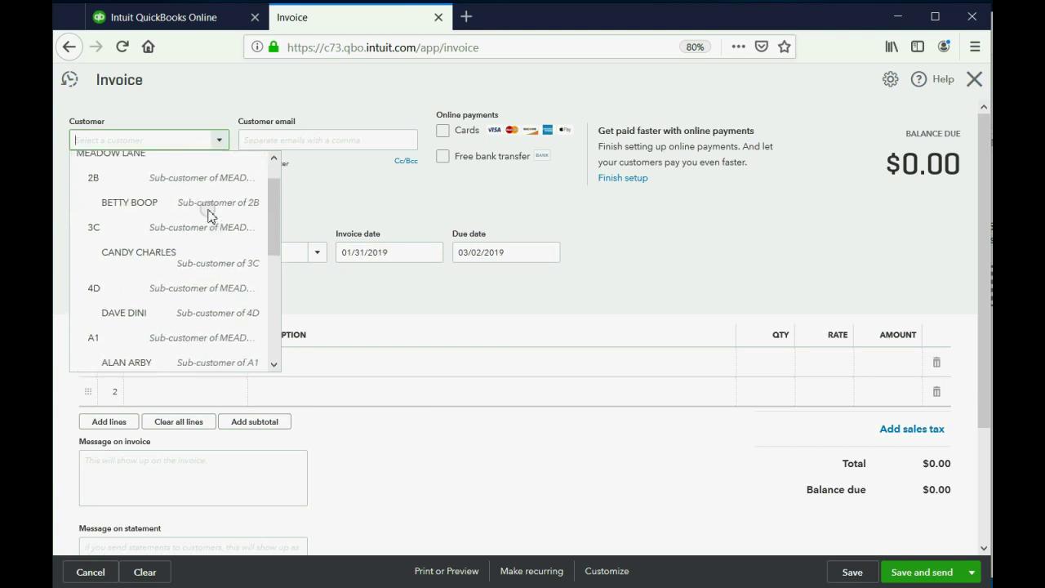
left_click(204, 260)
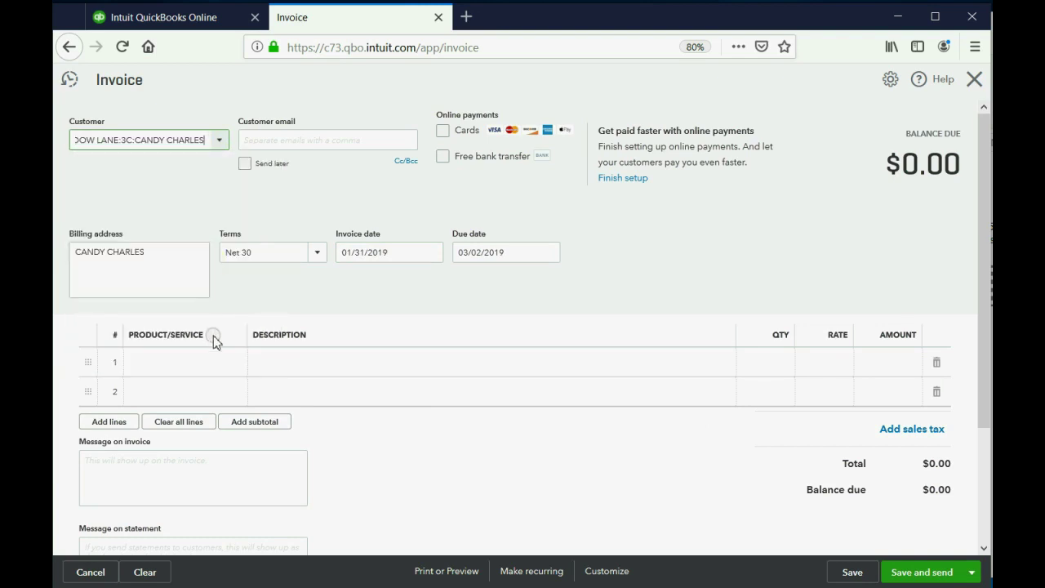
Step: Add a RENT DUE line for $1,000.00 and save it as invoice 1002
left_click(210, 362)
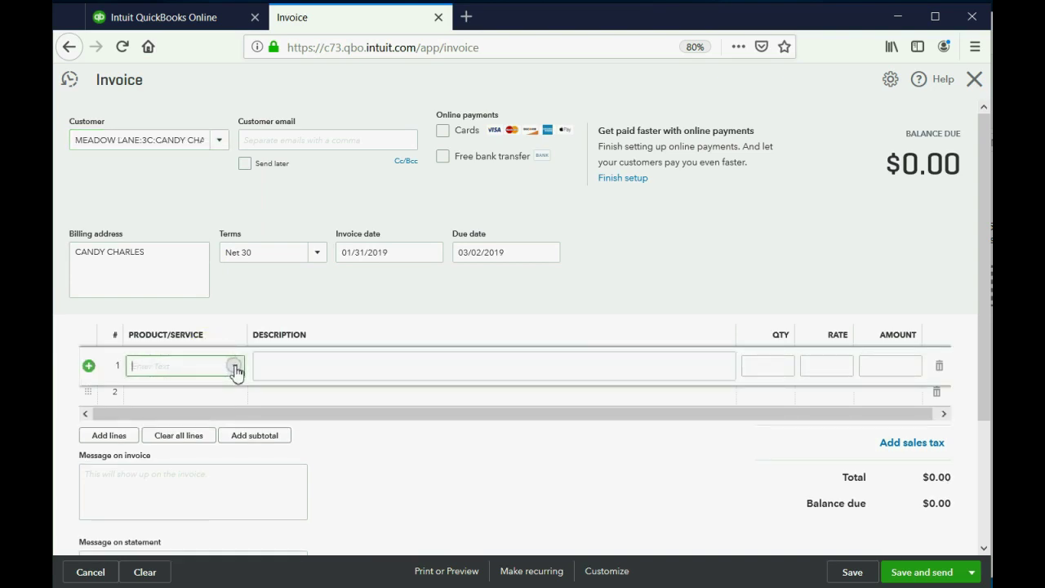
left_click(235, 367)
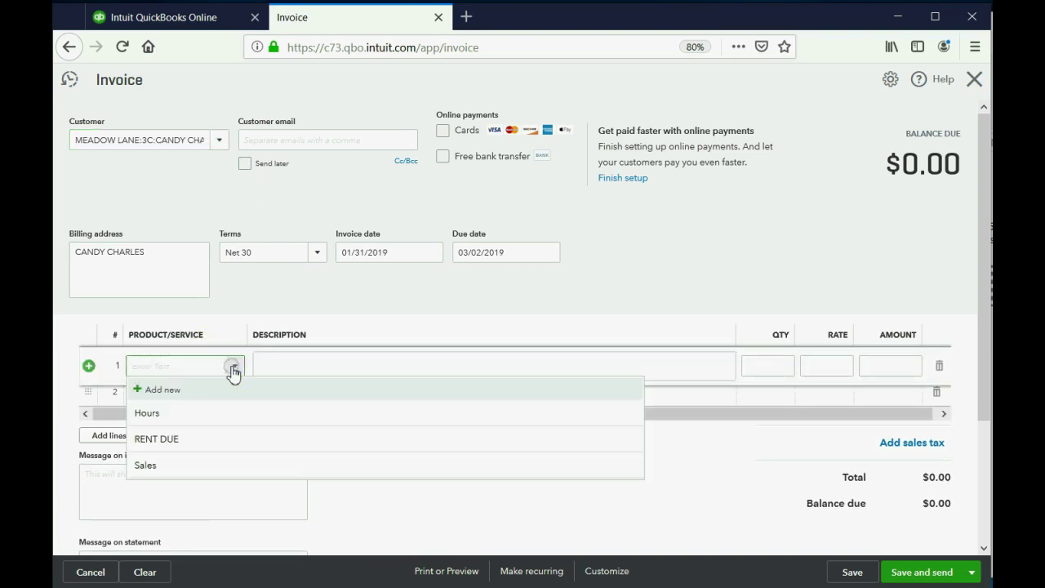
left_click(186, 440)
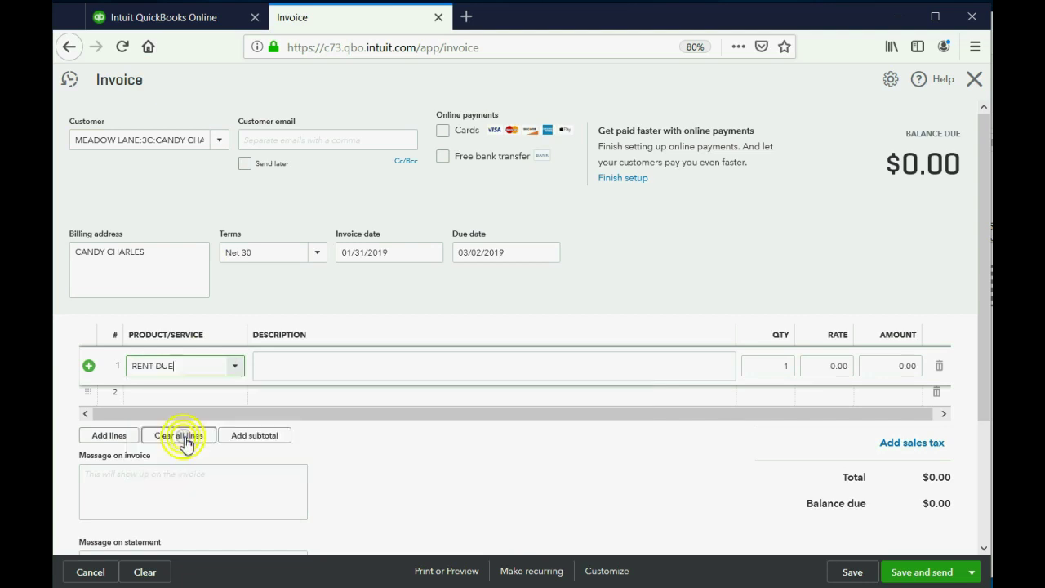
left_click(880, 369)
type("1000")
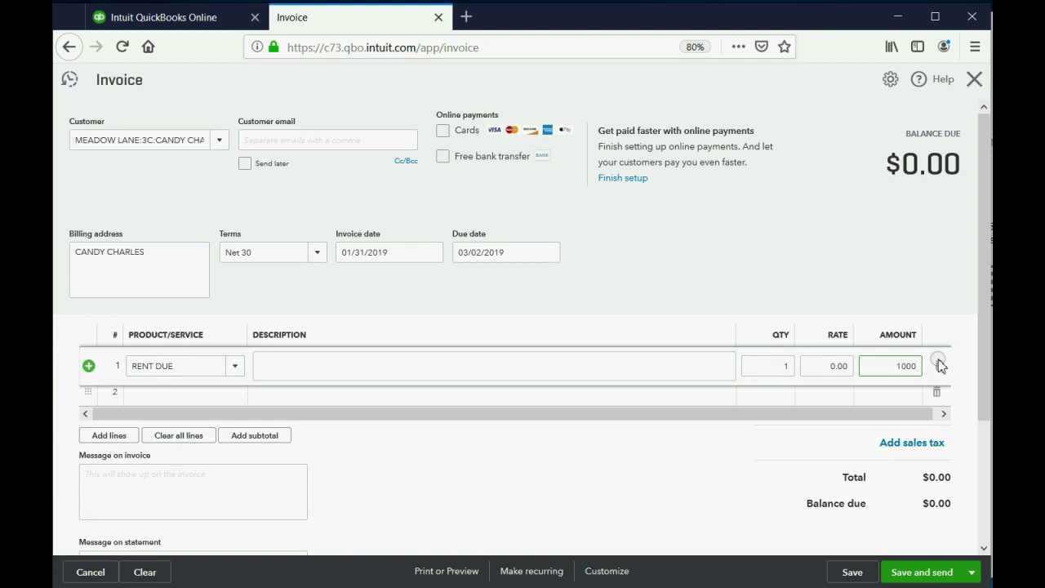
key("Tab")
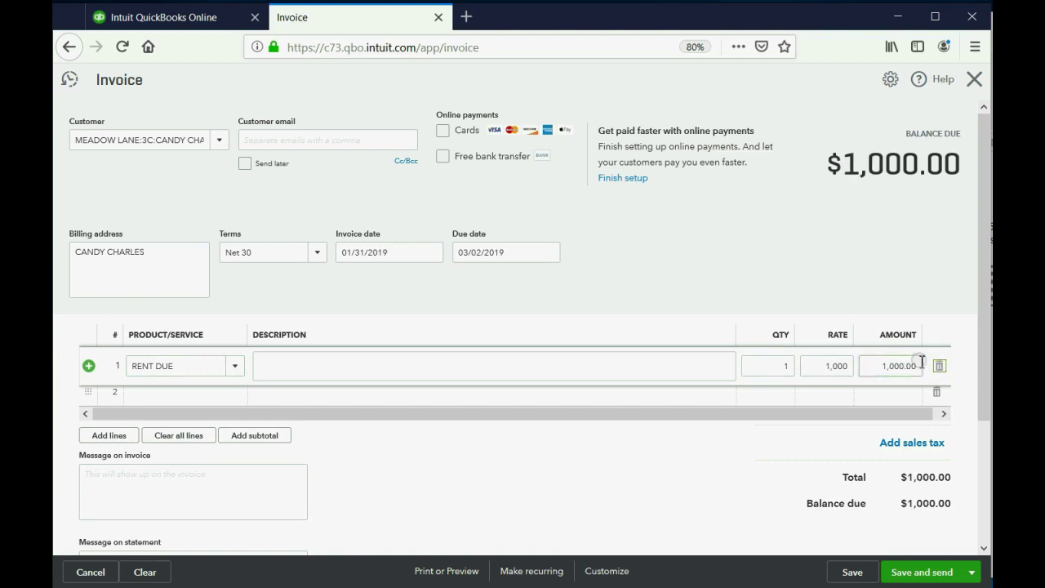
left_click(852, 571)
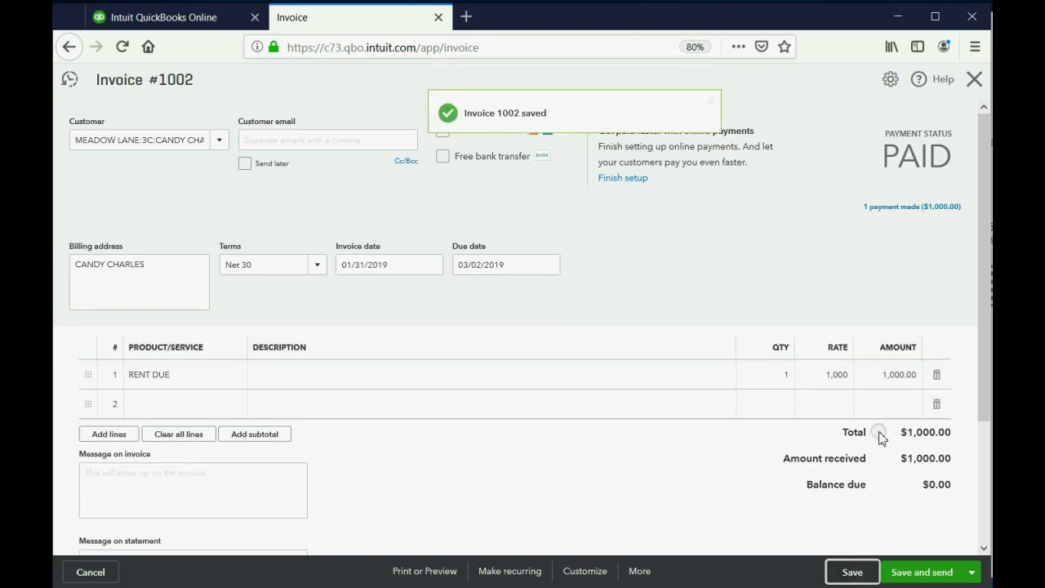
Step: Close the invoice and check the tenant's $7,000 and Meadow Lane's $21,000 totals in the report
left_click(974, 79)
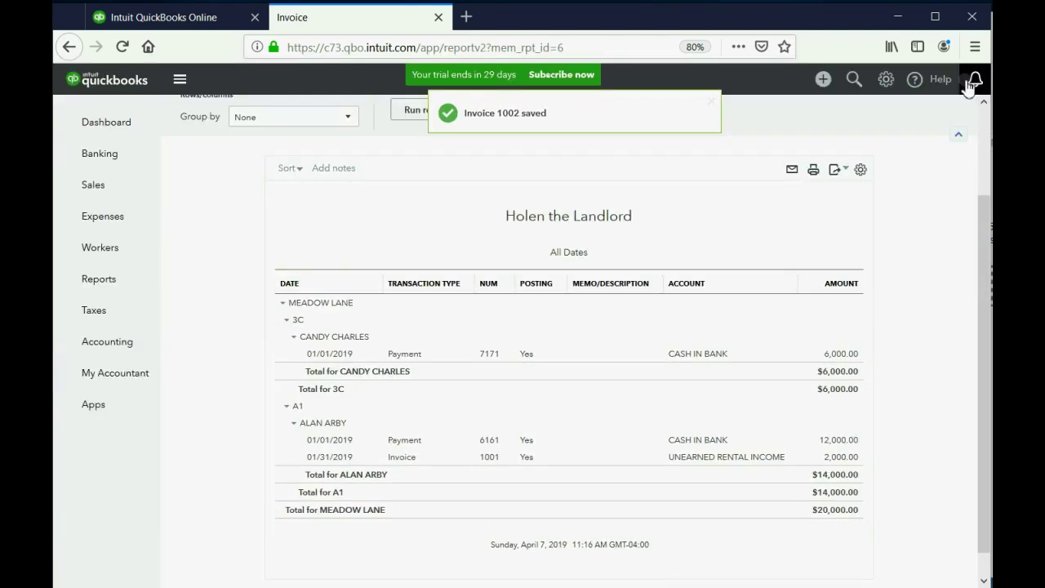
left_click(142, 312)
scroll(273, 262, "down", 2)
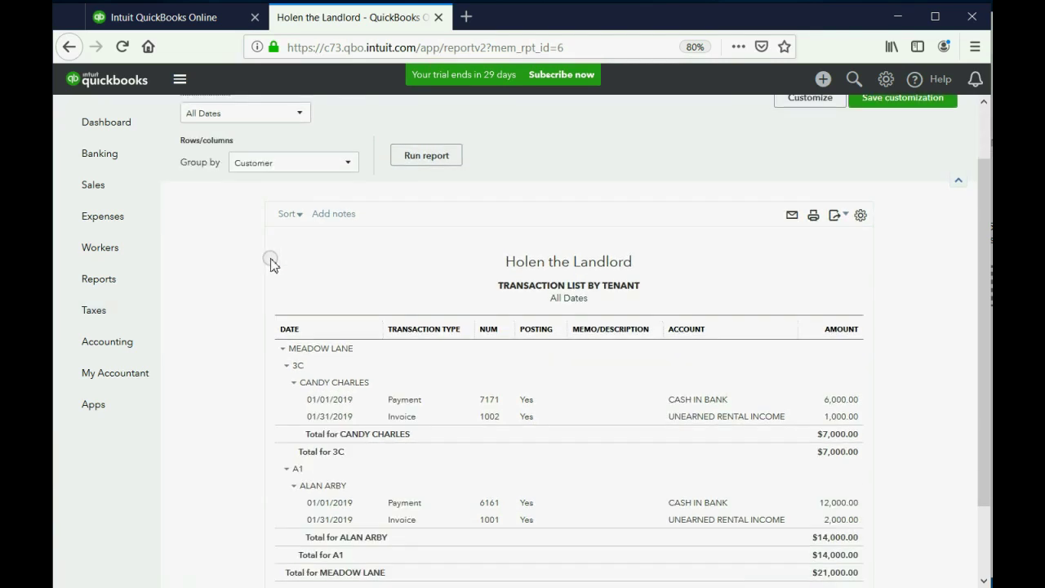
scroll(281, 261, "down", 2)
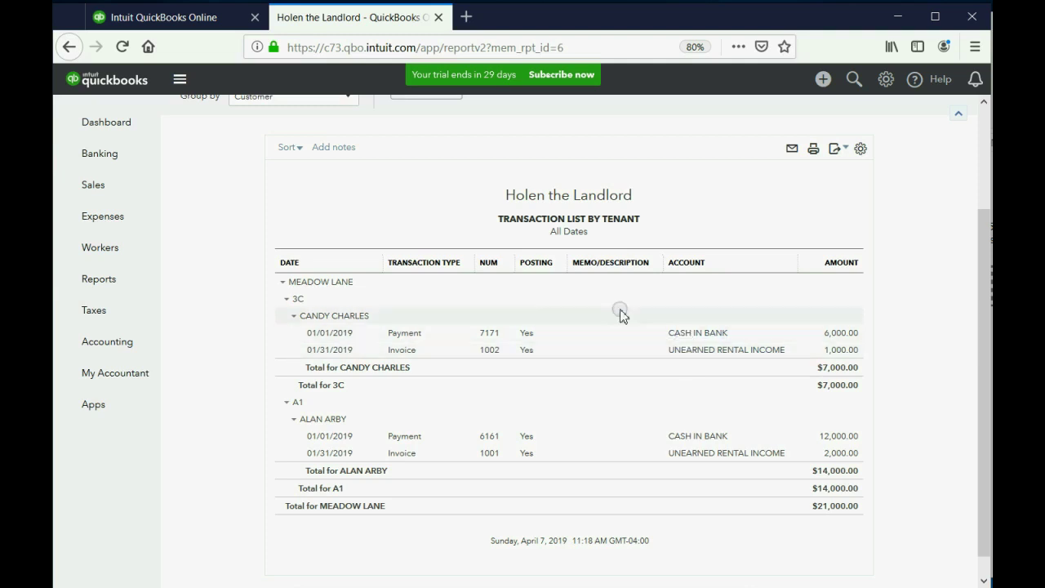
left_click(90, 285)
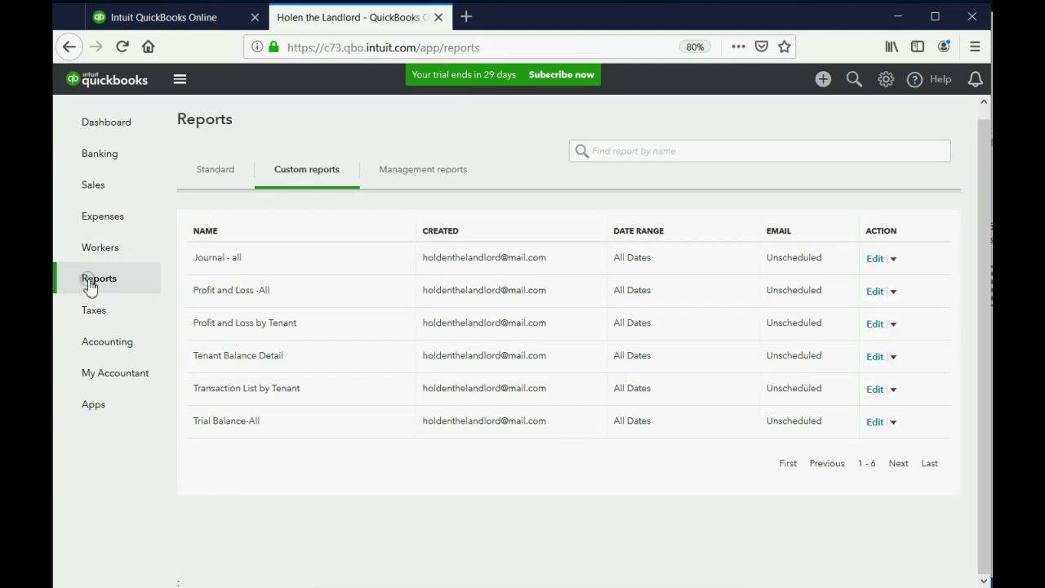
Step: Open the Tenant Balance Detail custom report showing the tenant's -$5,000 and Meadow Lane's -$15,000 balances
left_click(224, 422)
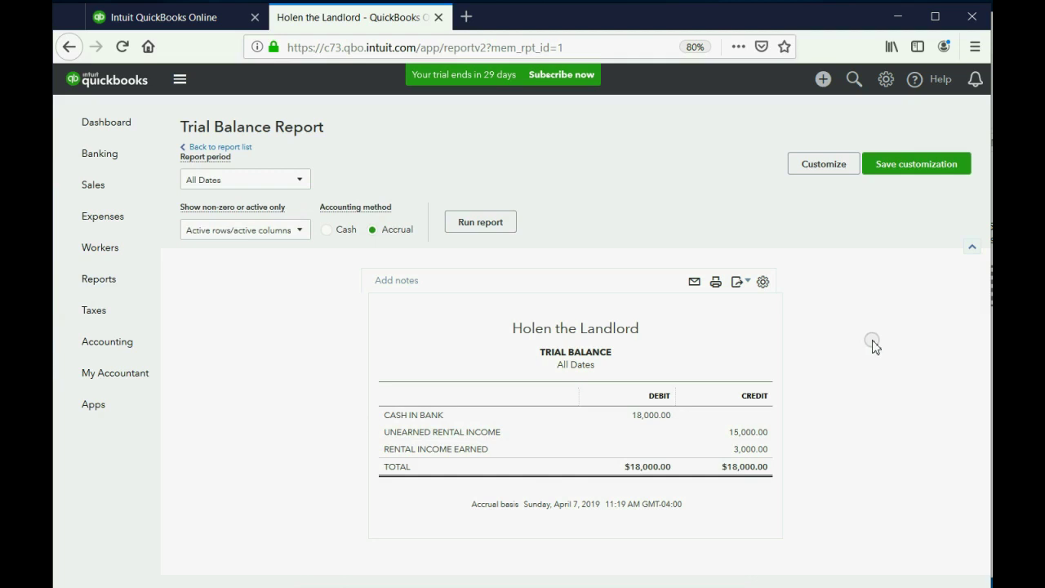
left_click(104, 279)
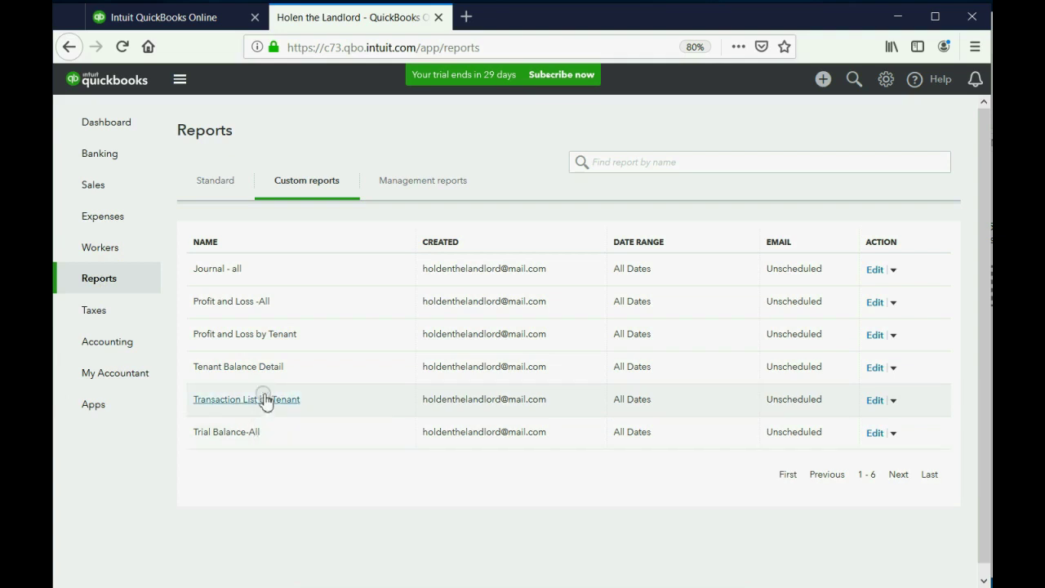
left_click(263, 369)
scroll(403, 340, "down", 2)
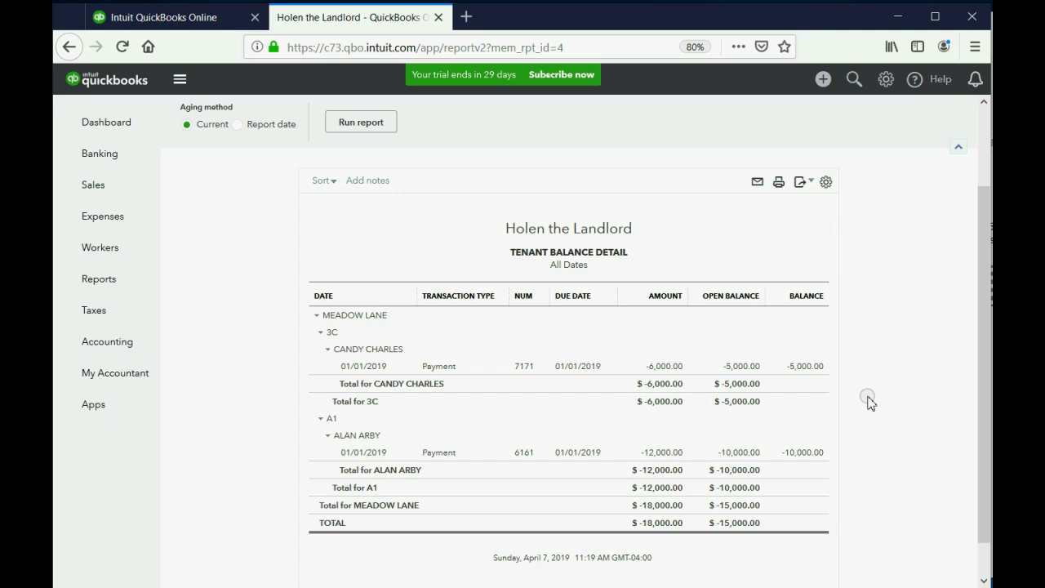
Step: Drill into Trial Balance-All's 3,000.00 Rental Income Earned credit to list invoices 1001 and 1002
left_click(99, 279)
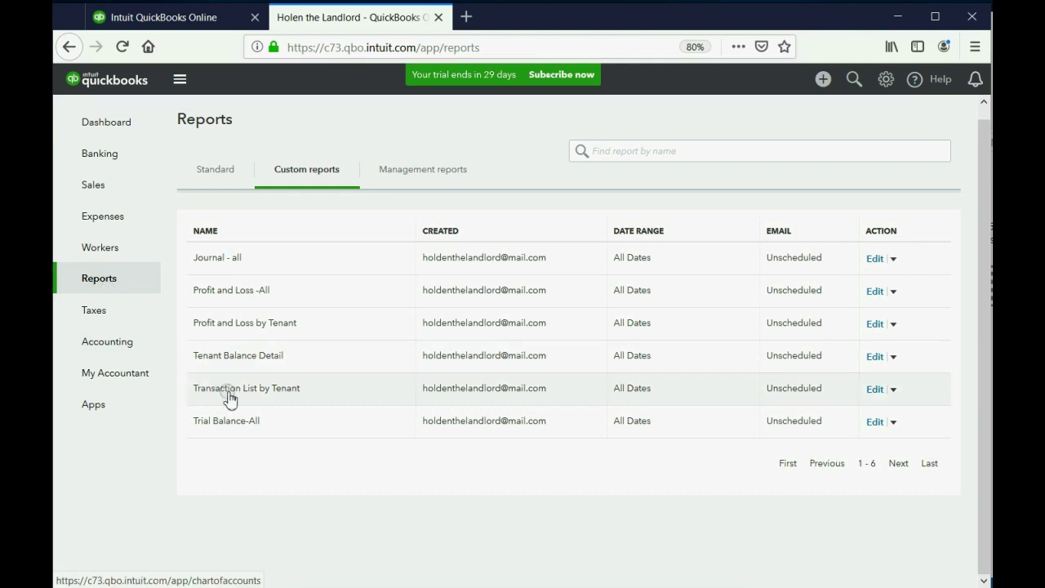
left_click(233, 422)
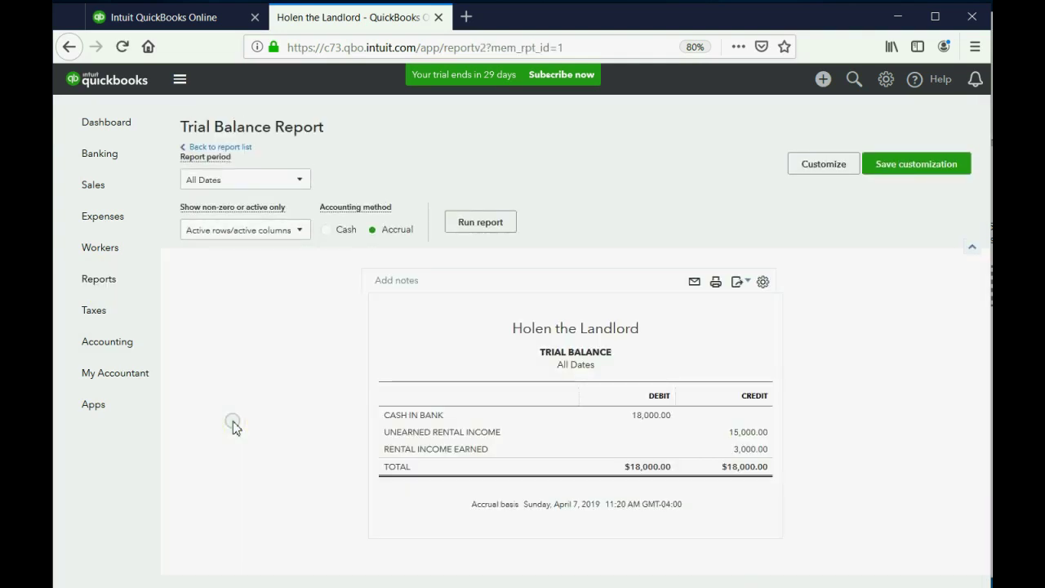
left_click(750, 450)
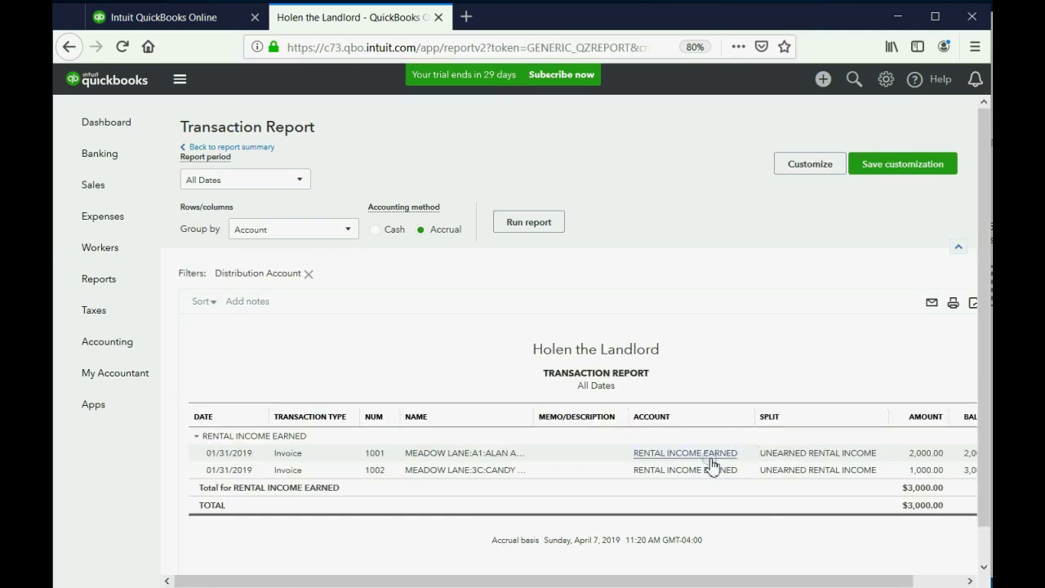
left_click_drag(649, 579, 883, 581)
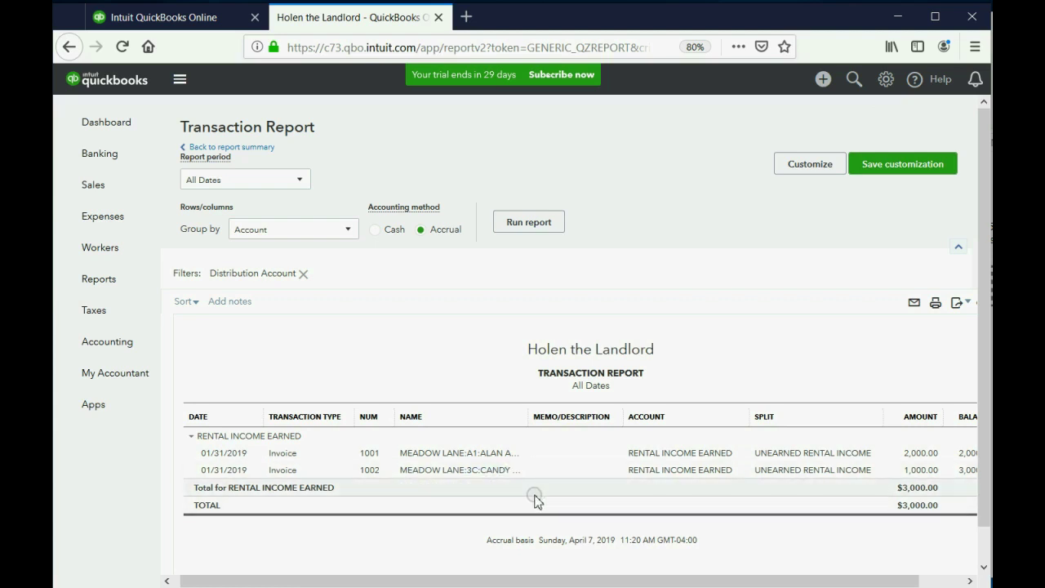
Step: Raise the RENT DUE line on 3C's invoice 1002 to $1,000,000 and save it
left_click(477, 473)
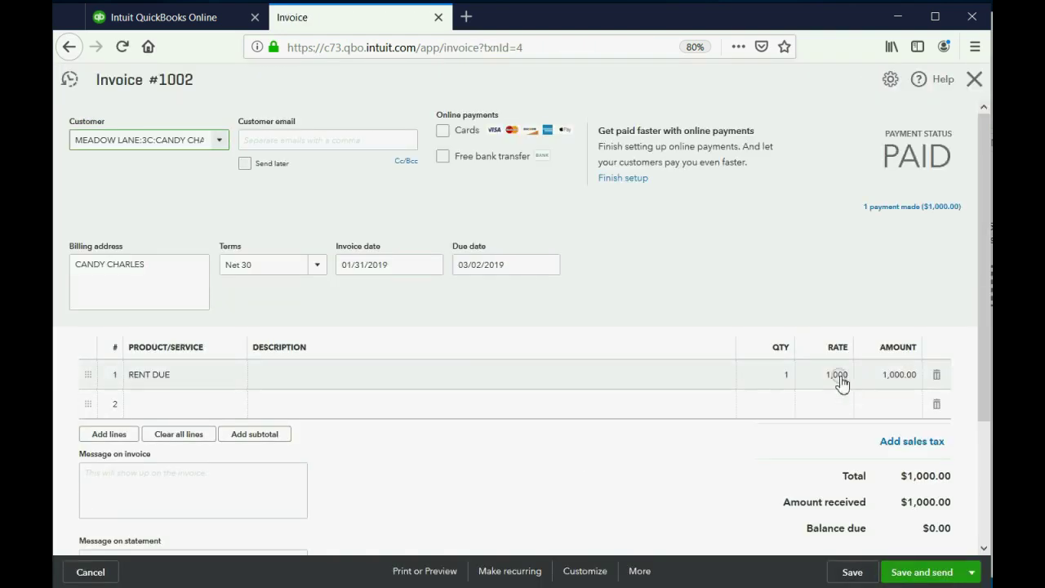
left_click(871, 373)
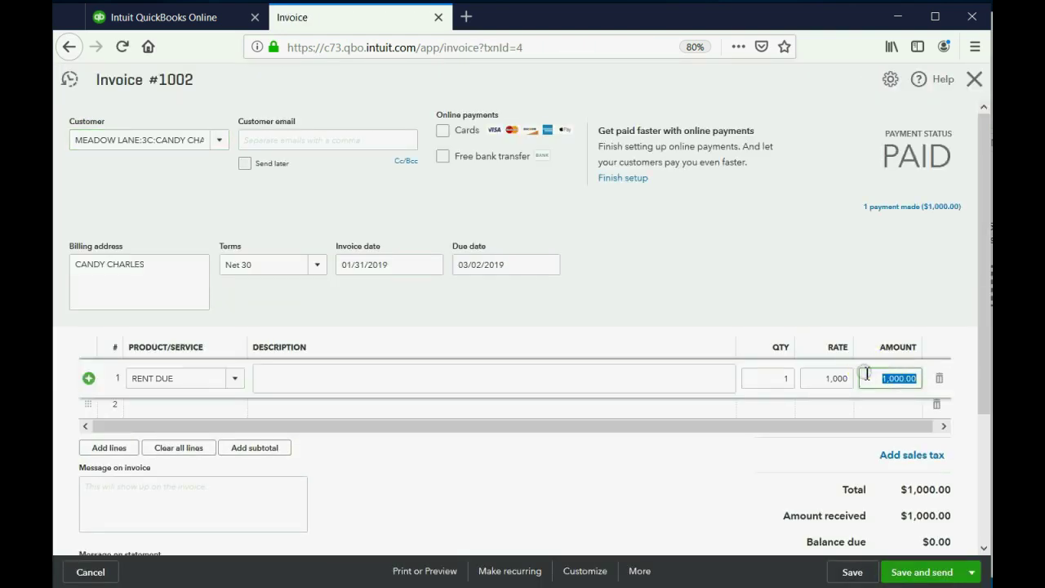
type("1")
key("Tab")
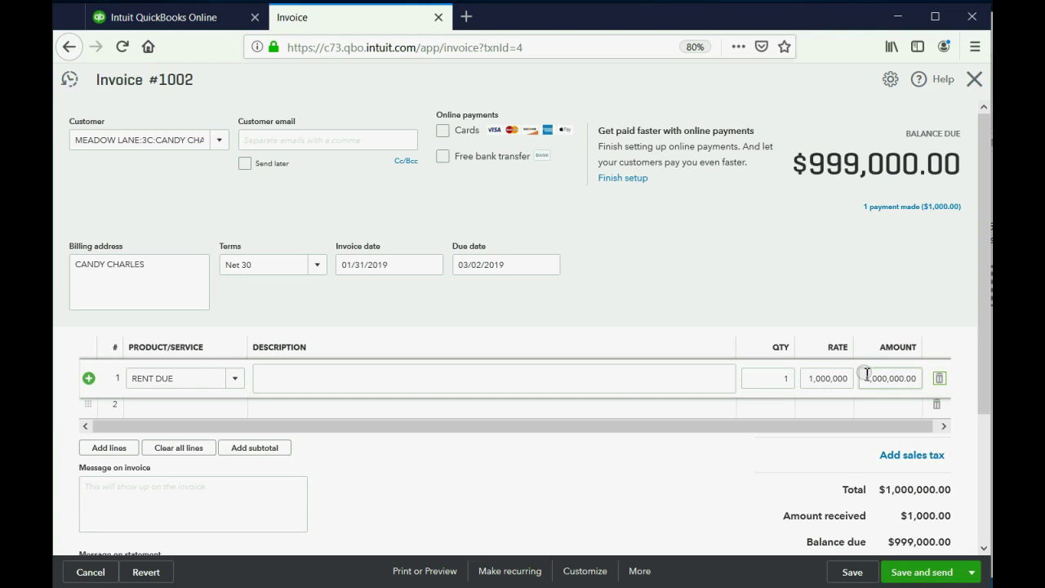
left_click(853, 571)
left_click(667, 369)
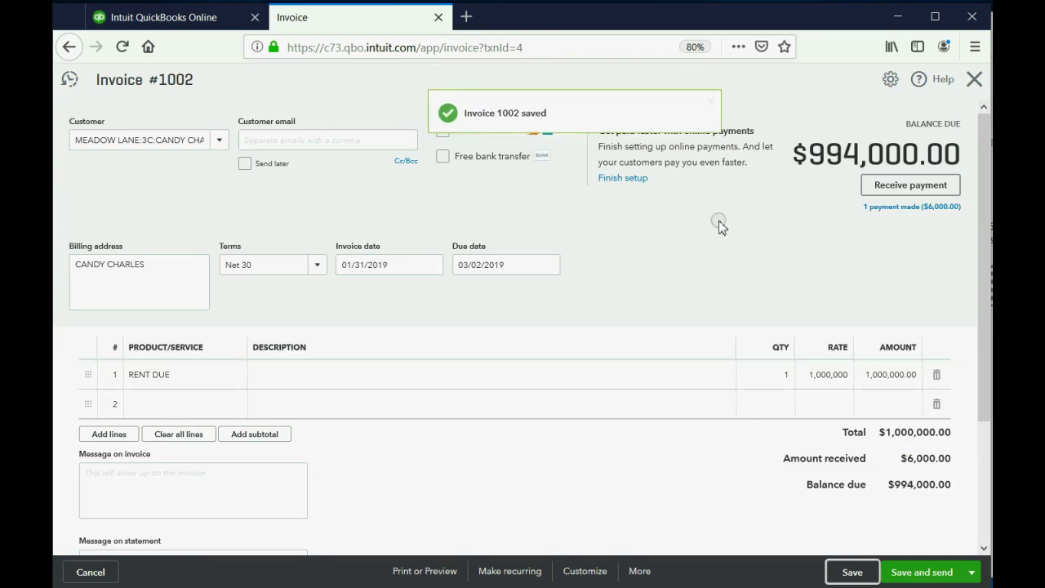
Step: Close invoice 1002 and review the Trial Balance-All report showing $1,002,000 earned
left_click(974, 79)
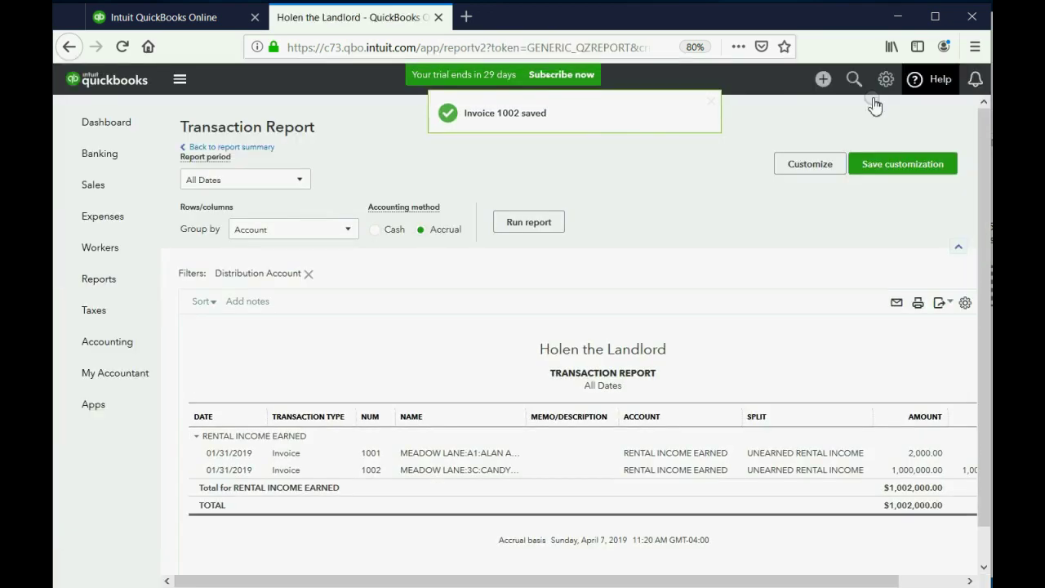
left_click(100, 279)
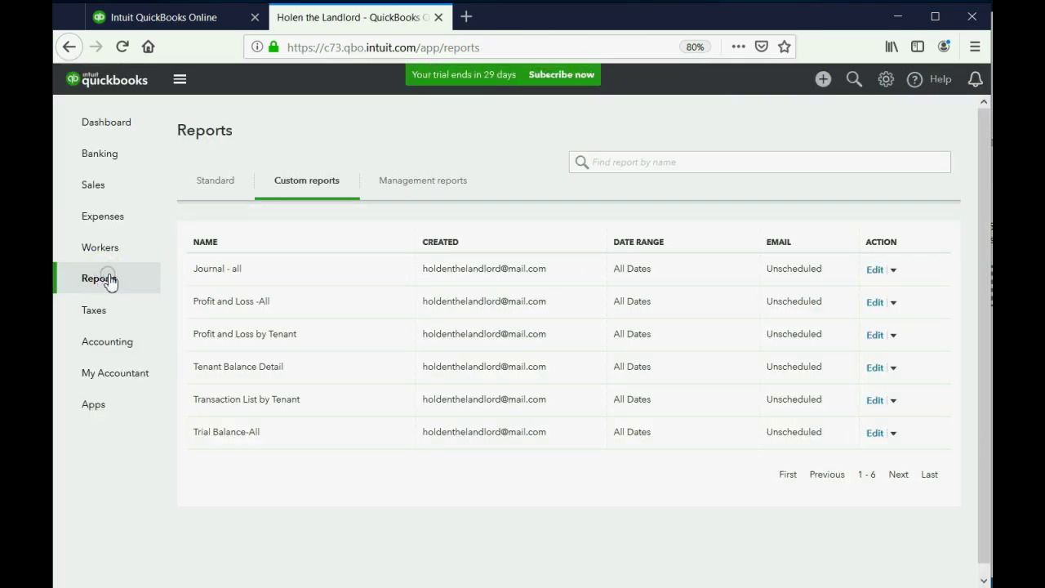
left_click(235, 434)
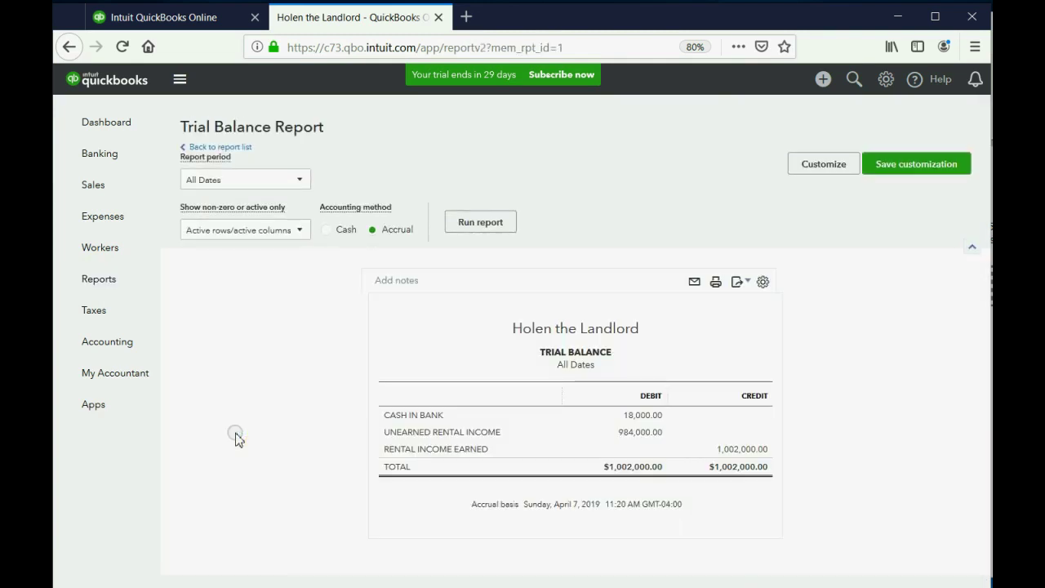
Step: Open the Transaction List by Tenant report and scroll to invoice 1002's $1,000,000 entry
left_click(91, 277)
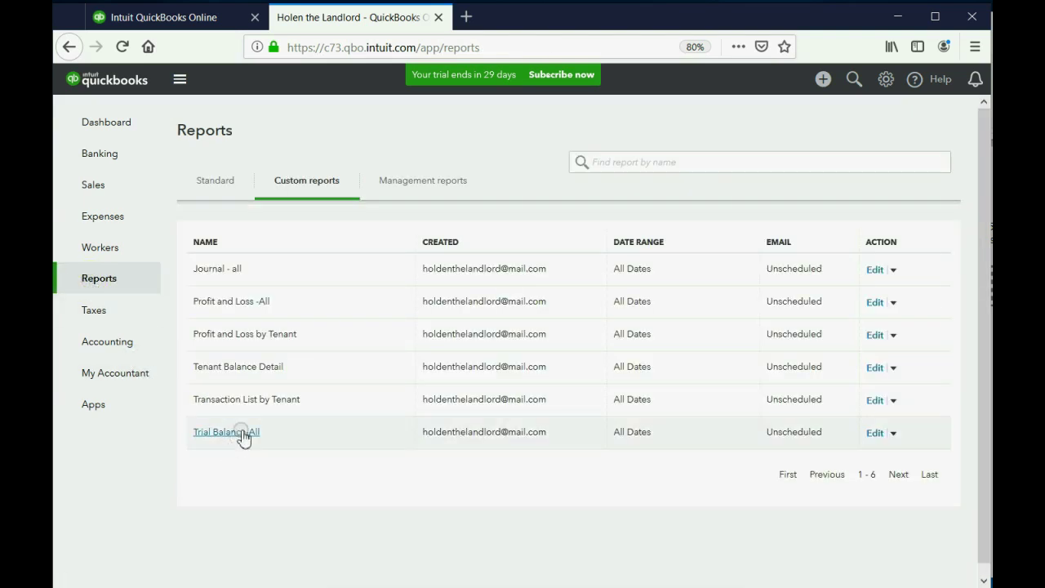
left_click(249, 402)
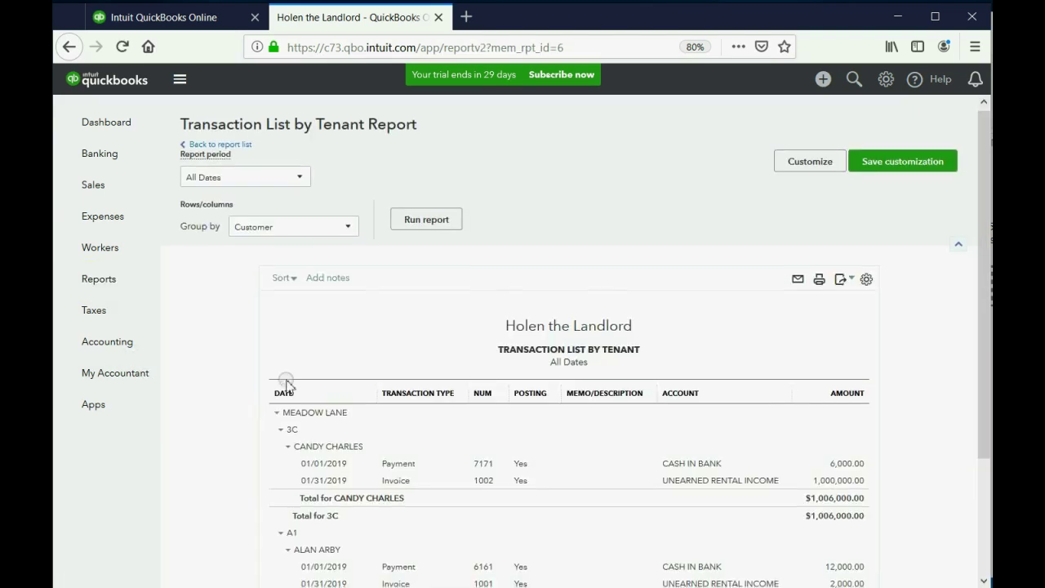
scroll(303, 392, "down", 4)
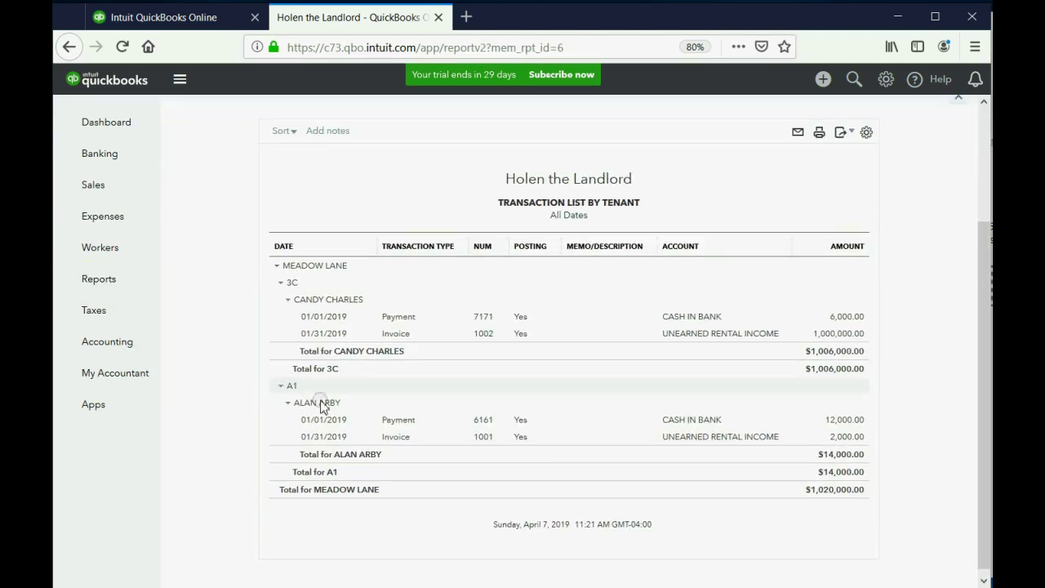
Step: Set invoice 1002's amount back to $1,000 and save the linked transaction
left_click(682, 335)
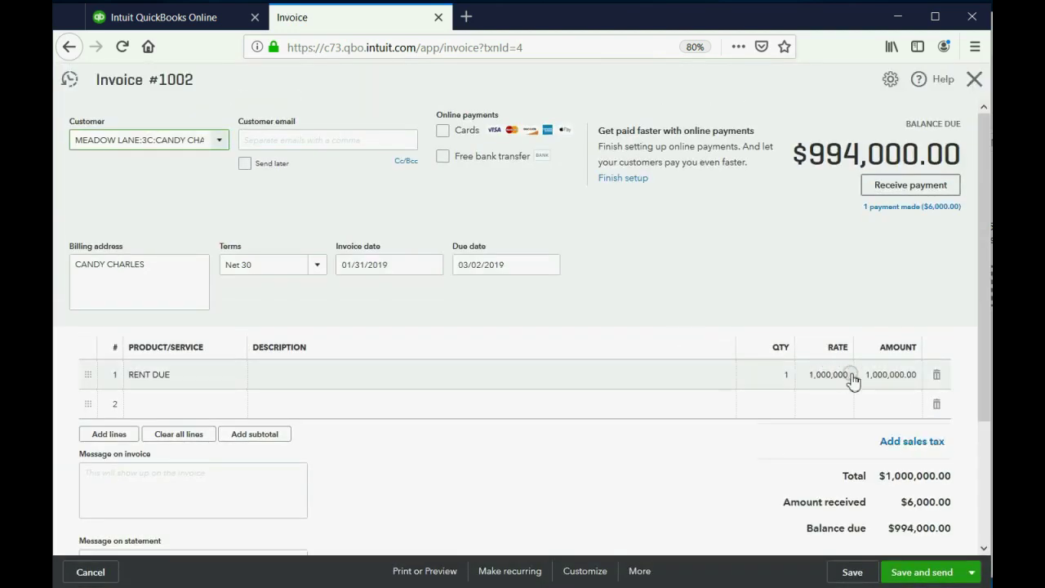
left_click(869, 376)
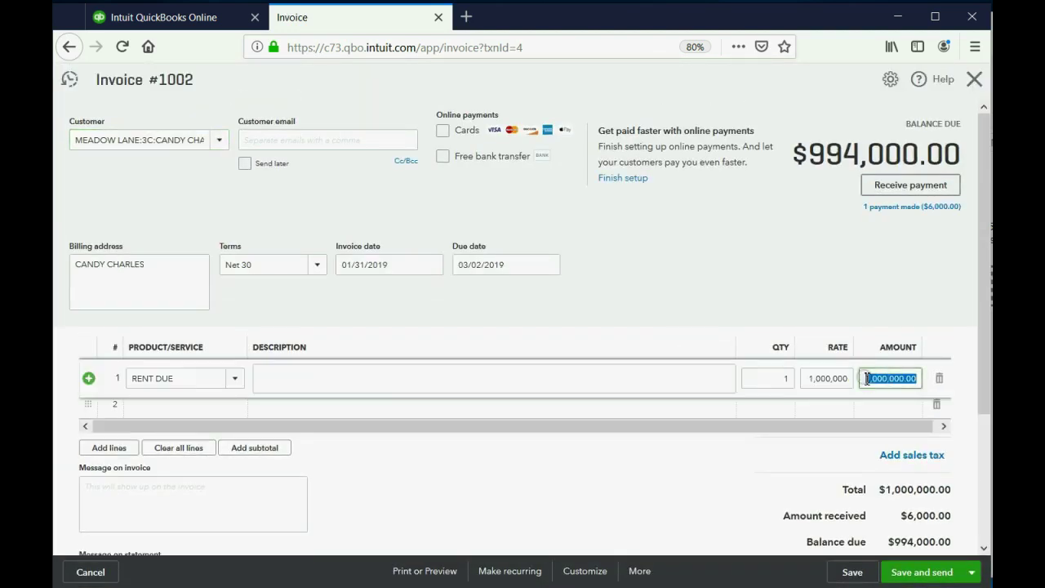
type("1000")
key("Tab")
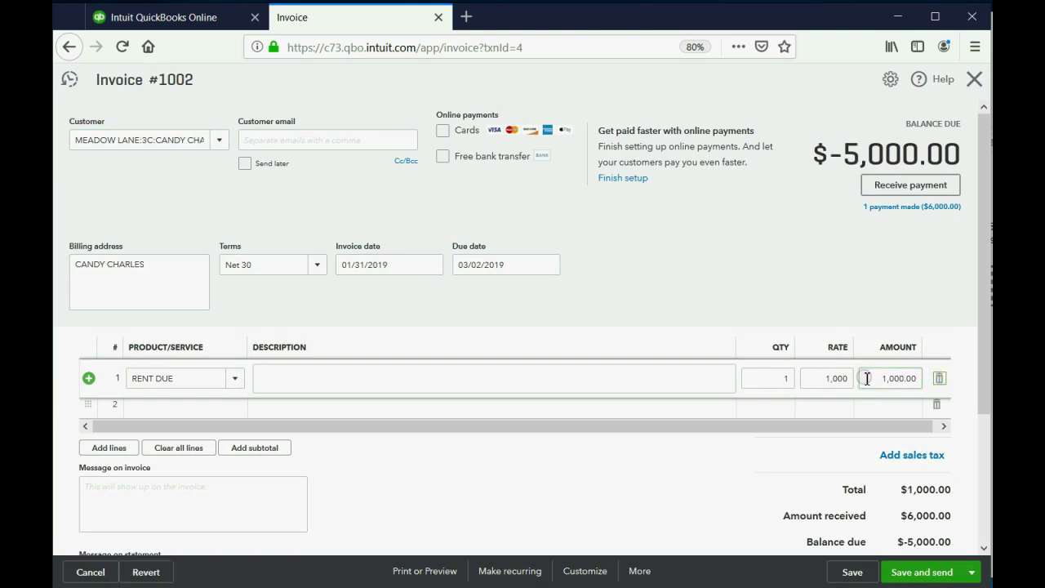
left_click(851, 574)
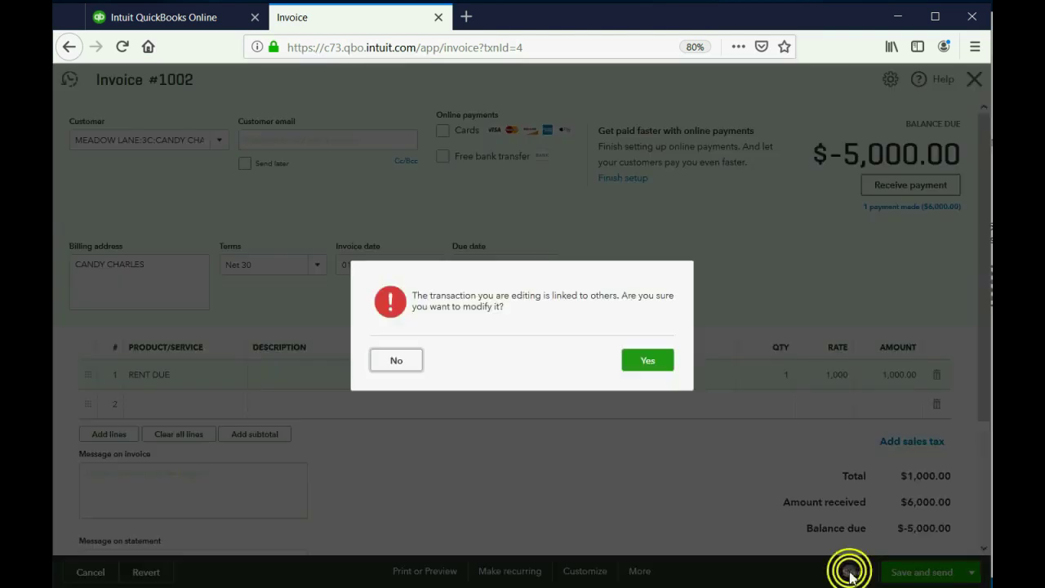
left_click(663, 374)
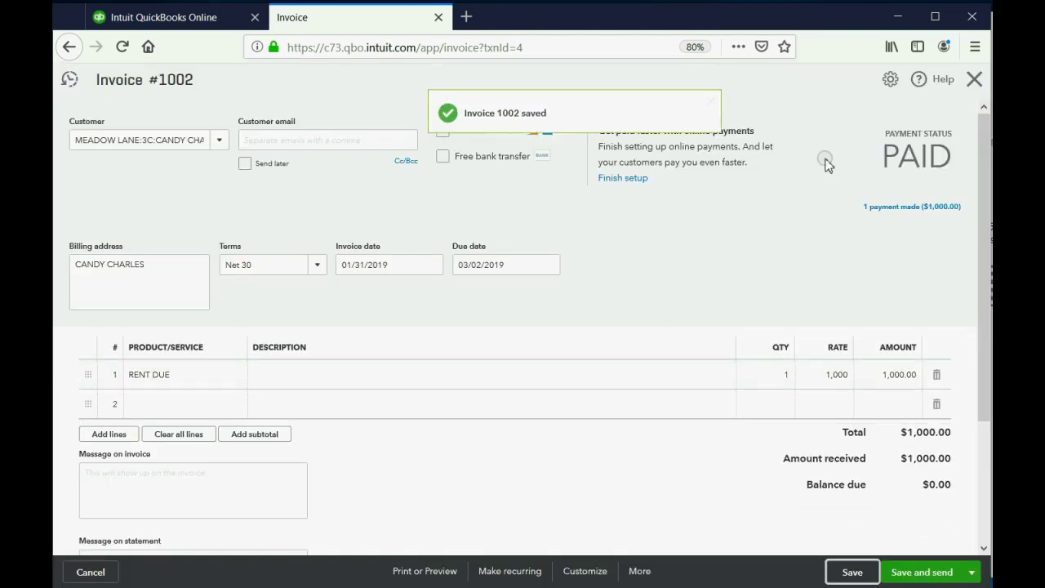
Step: Close the invoice and reopen the Trial Balance-All report to check Rental Income Earned
left_click(973, 80)
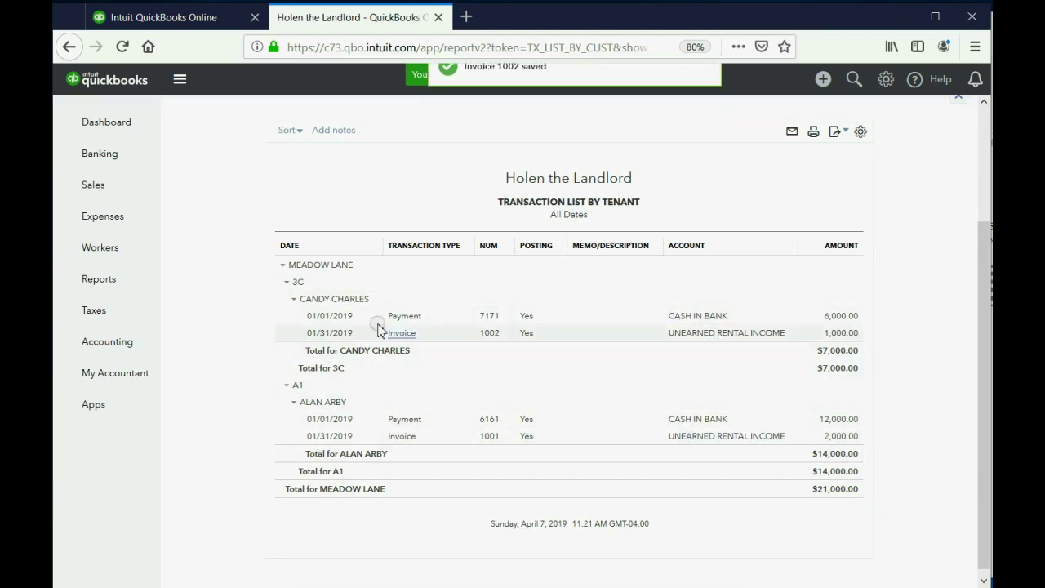
left_click(98, 280)
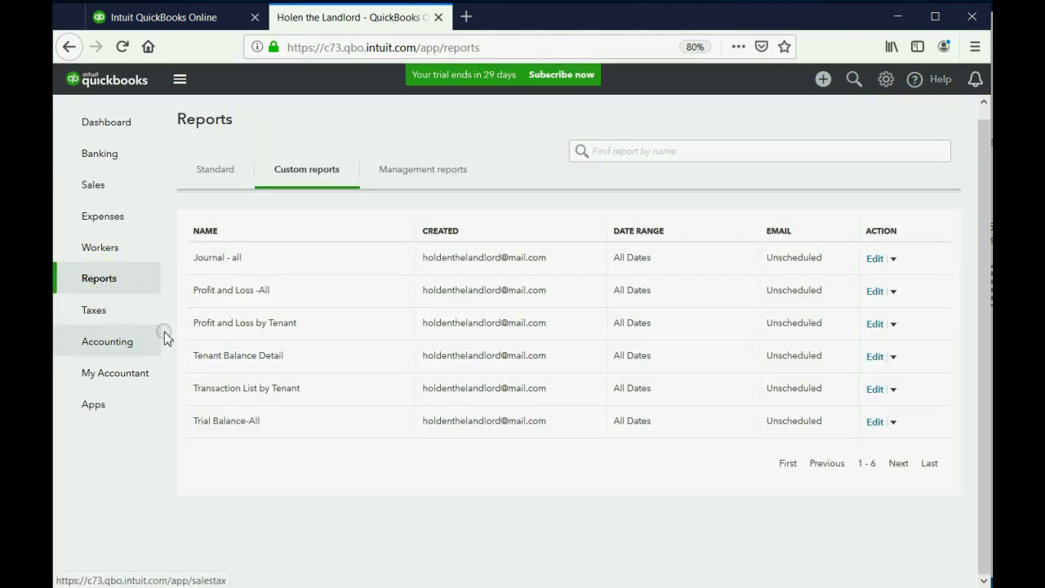
left_click(219, 422)
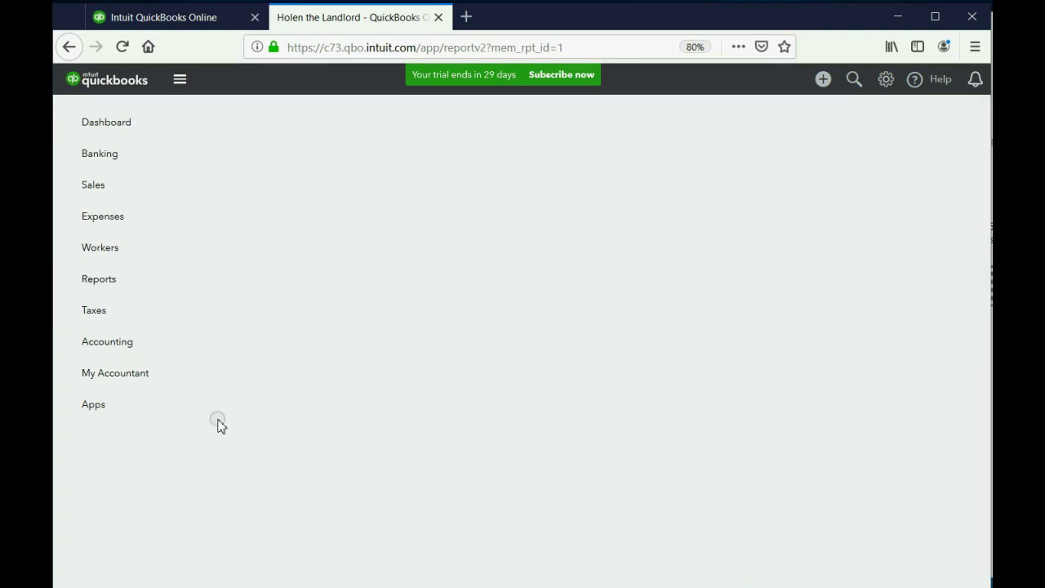